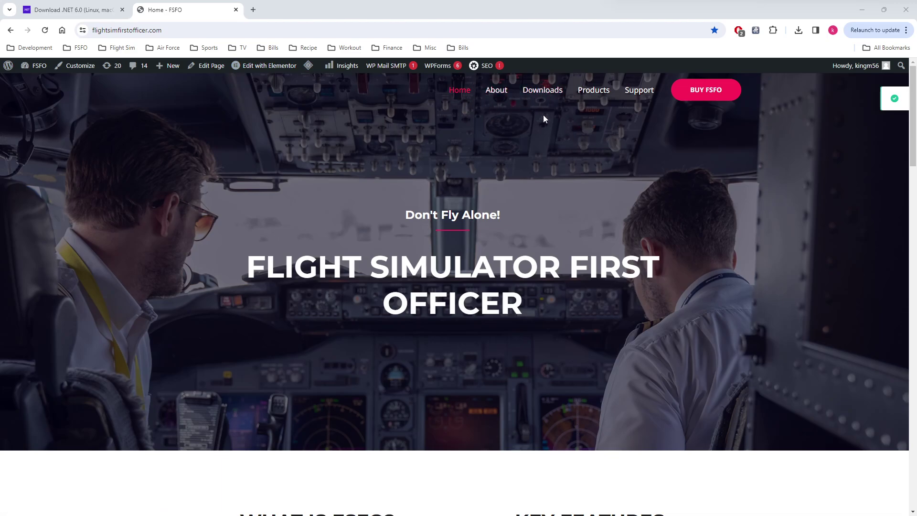
Open the Downloads page of the Flight Simulator First Officer website
left_click(542, 91)
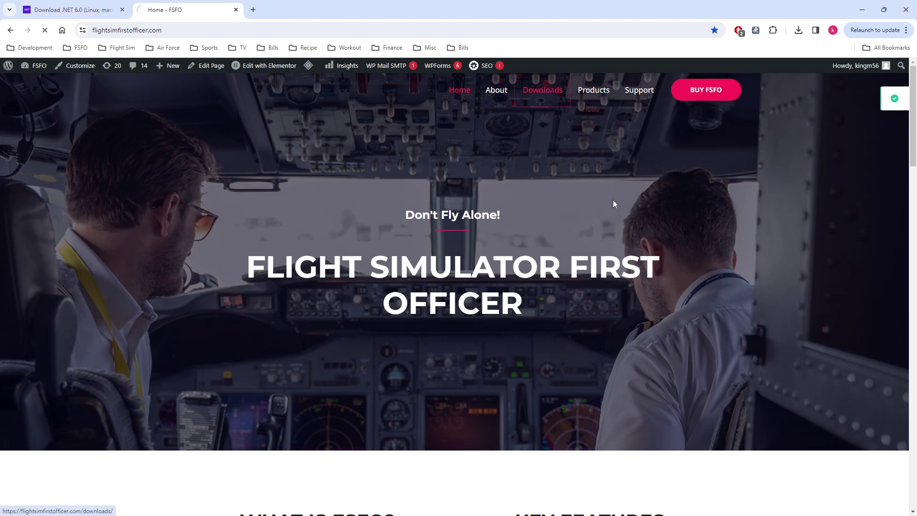
scroll(636, 241, "down", 3)
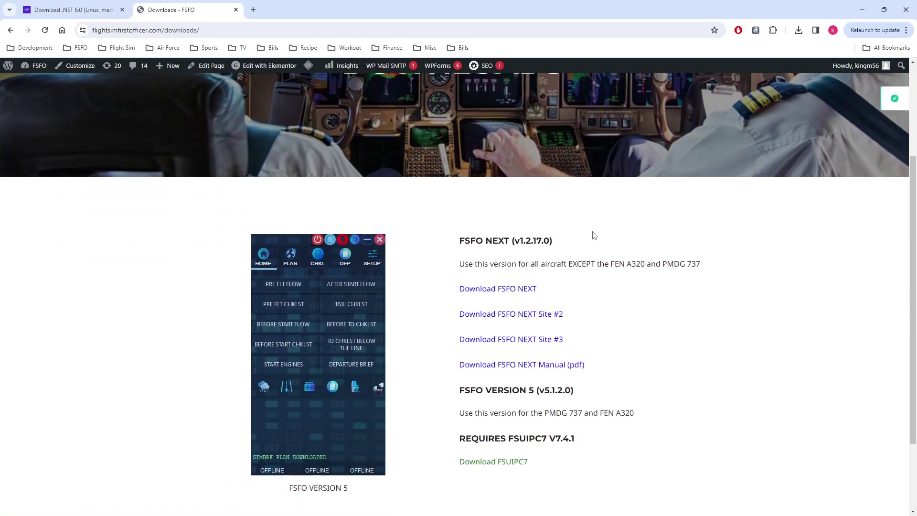
scroll(599, 225, "down", 2)
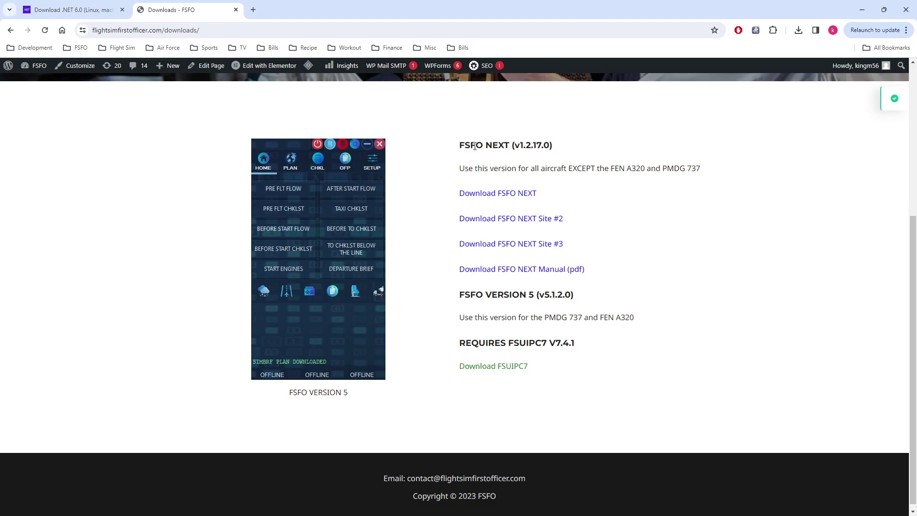
Review which aircraft the FSFO NEXT and FSFO Version 5 downloads are each meant for
left_click_drag(460, 294, 534, 291)
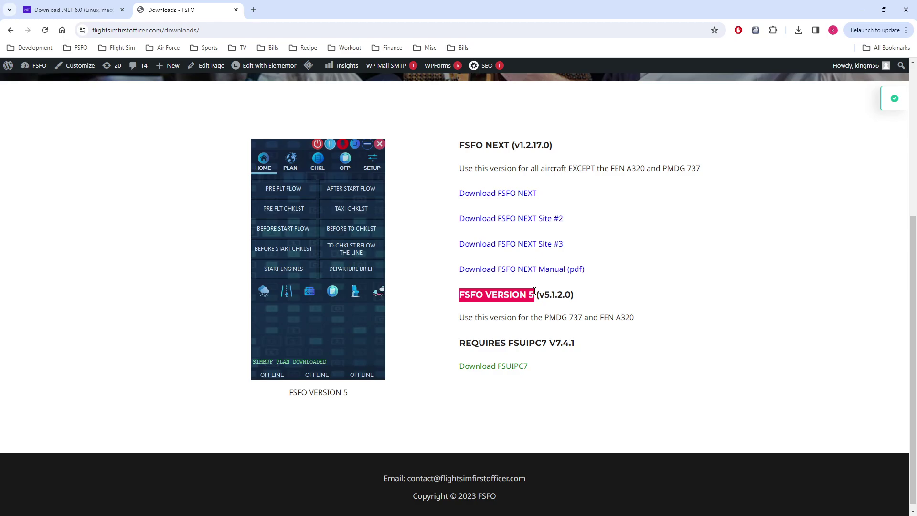
left_click(621, 208)
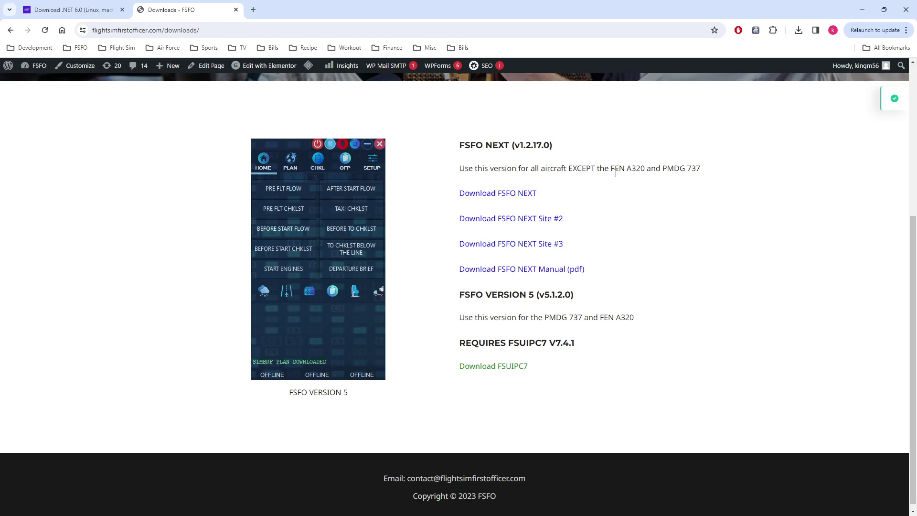
double_click(630, 168)
left_click(672, 168)
left_click_drag(460, 146, 561, 148)
left_click(562, 148)
left_click_drag(538, 318, 640, 320)
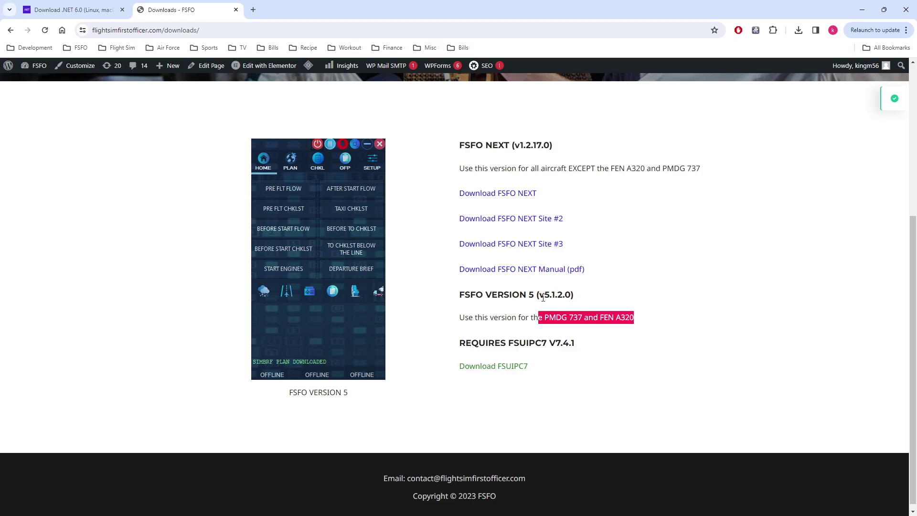
left_click(611, 316)
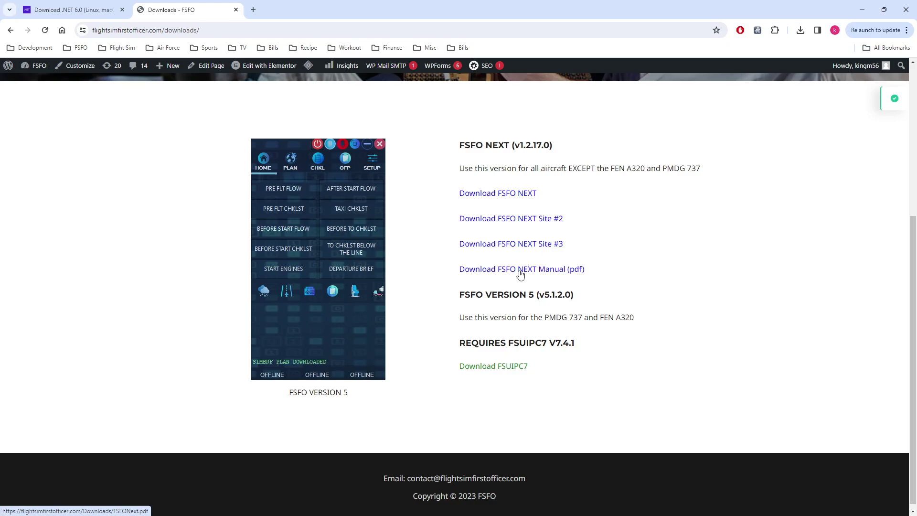
Follow the Download FSUIPC7 link and request the FSUIPC7 v7.4.1 for MSFS installer download
left_click(520, 370)
scroll(497, 353, "down", 2)
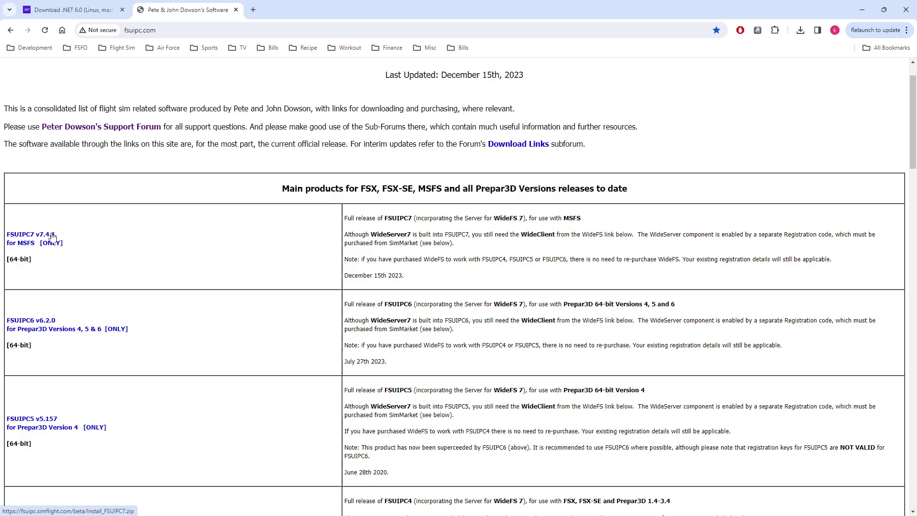
scroll(109, 261, "down", 2)
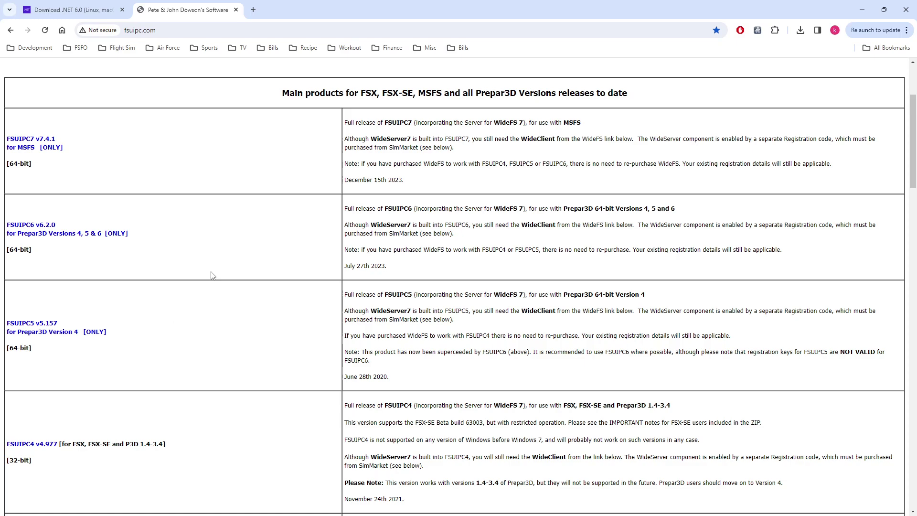
scroll(206, 325, "up", 1)
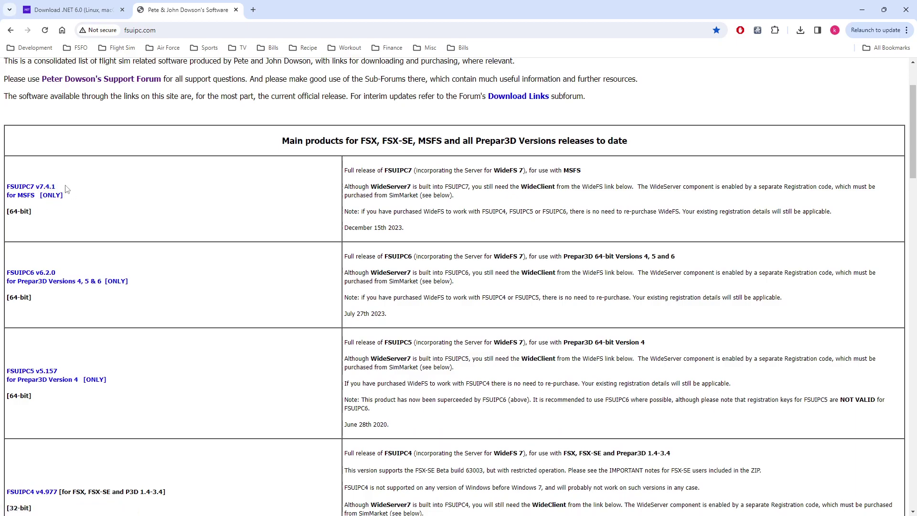
scroll(129, 216, "up", 2)
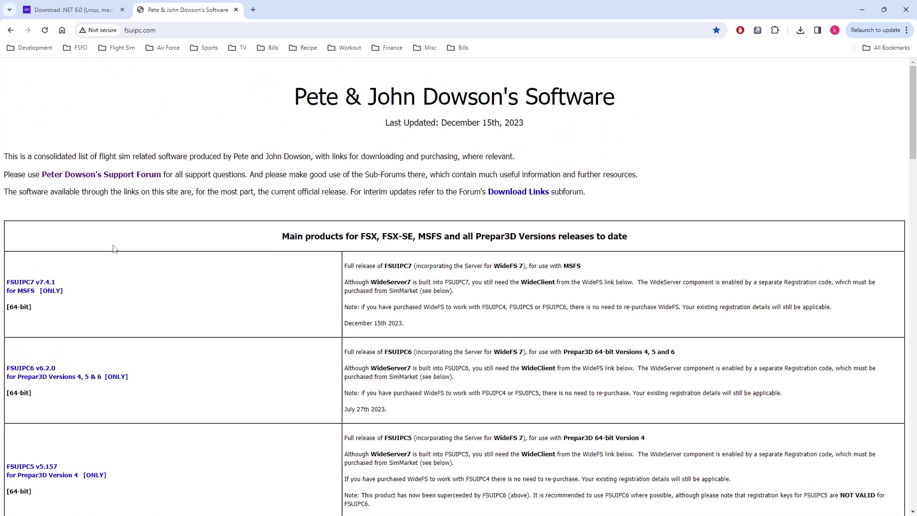
left_click(47, 292)
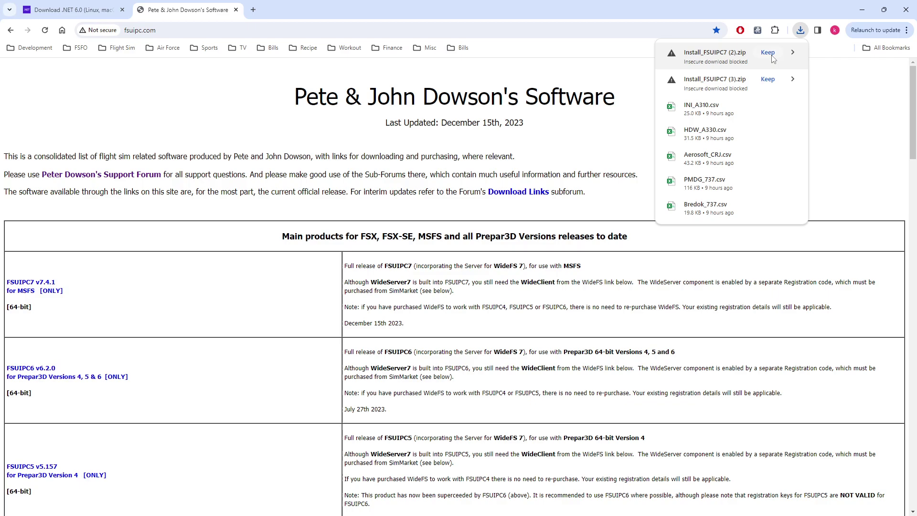
left_click(841, 110)
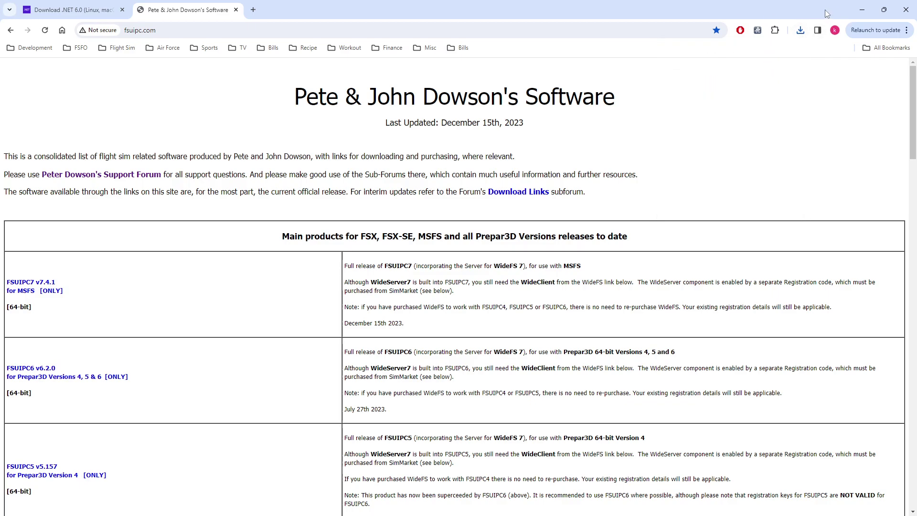
Switch to File Explorer and extract Install_FSUIPC7.zip within the Downloads folder, replacing the existing files in the destination
left_click(863, 10)
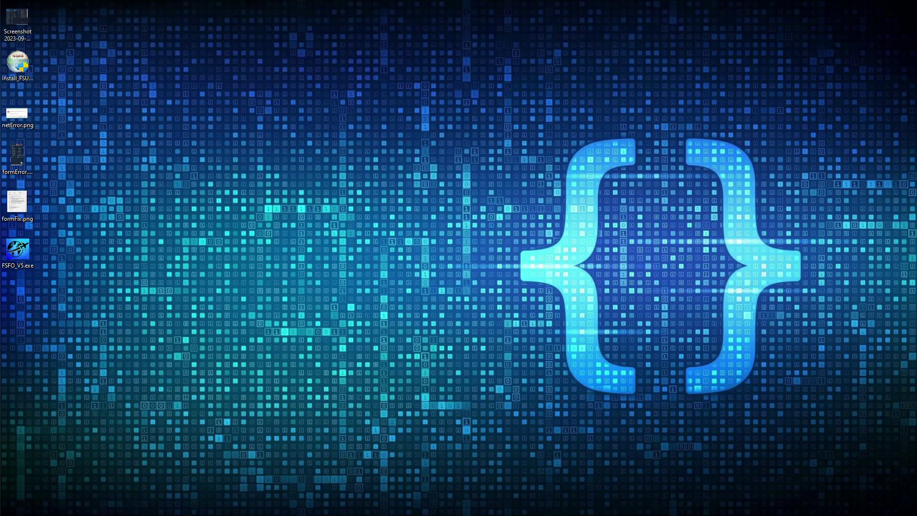
key("super+e")
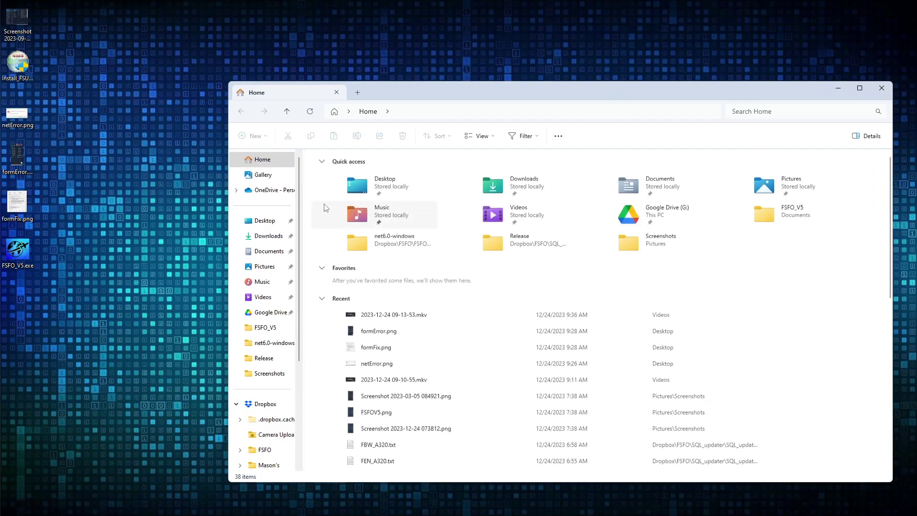
left_click(275, 236)
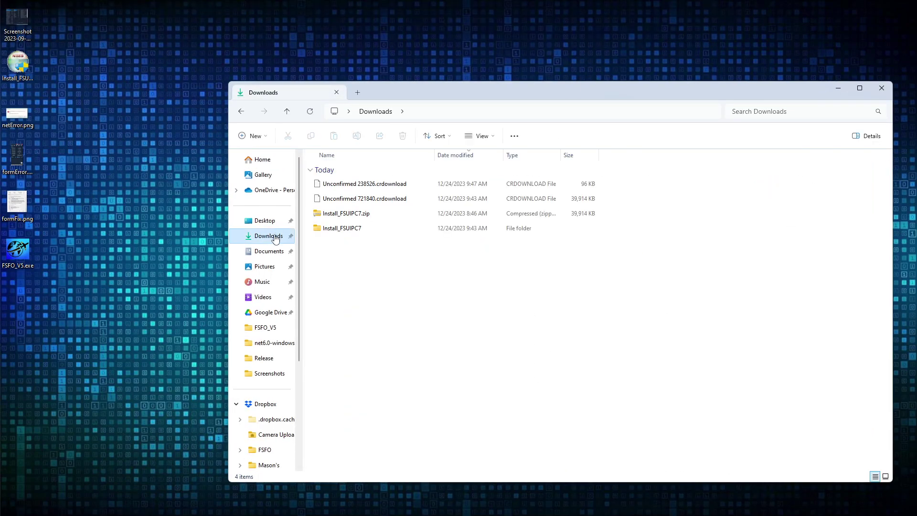
right_click(354, 219)
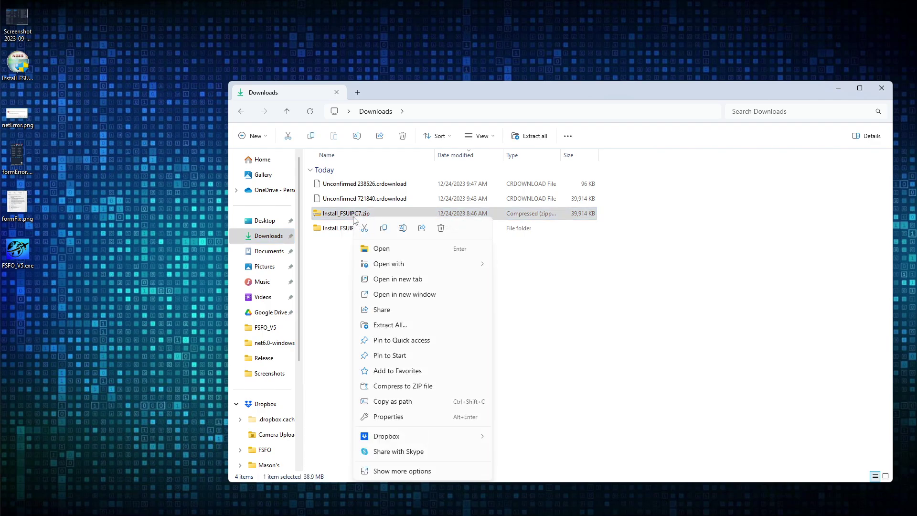
left_click(403, 325)
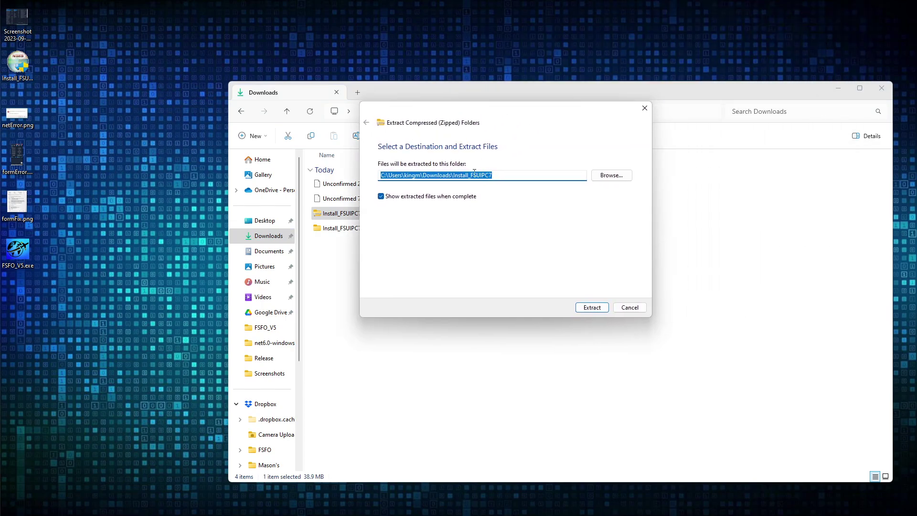
left_click(599, 309)
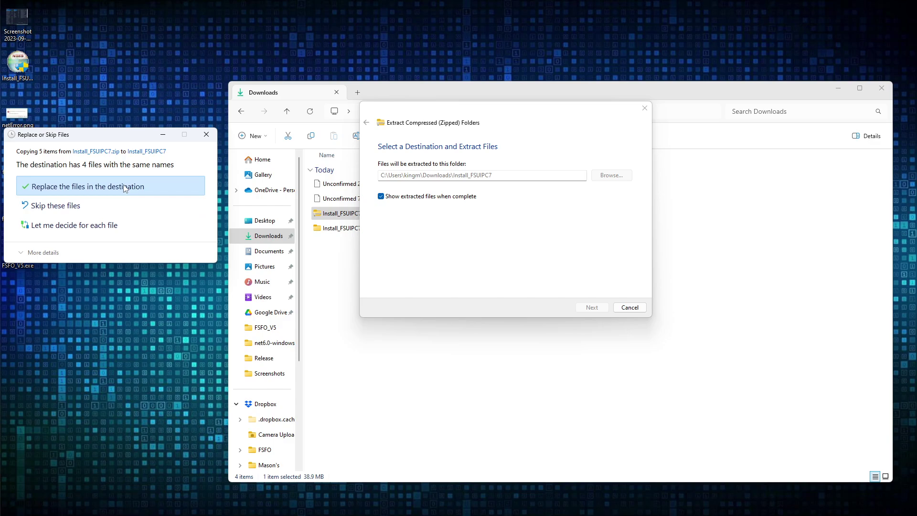
left_click(191, 186)
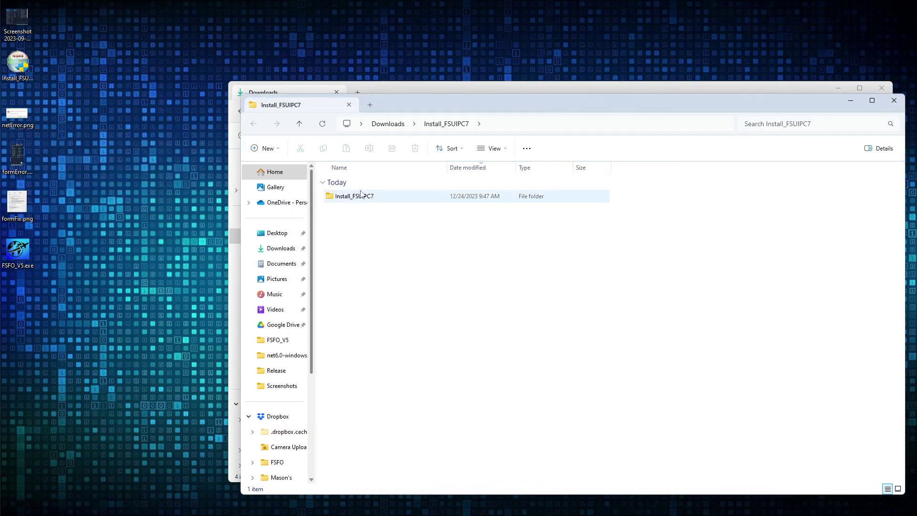
View the contents of the extracted Install_FSUIPC7 folder, and close both folder windows
double_click(363, 200)
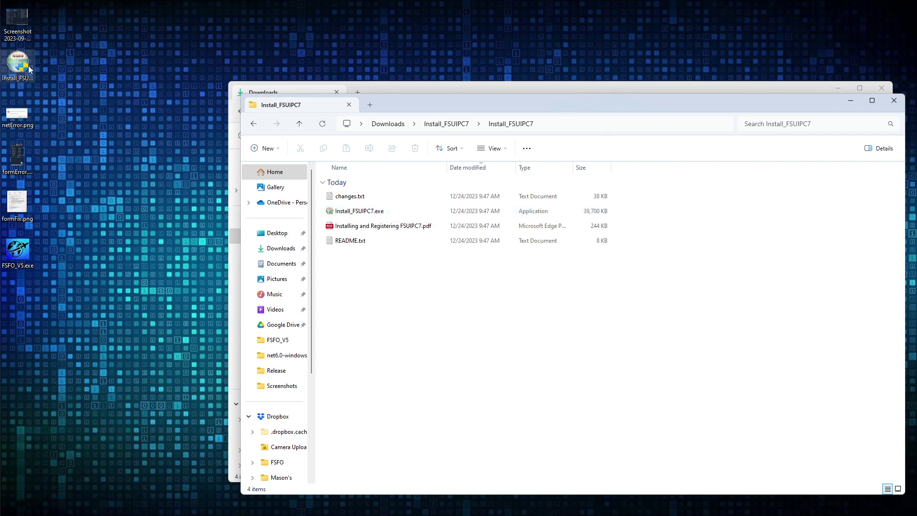
left_click(899, 102)
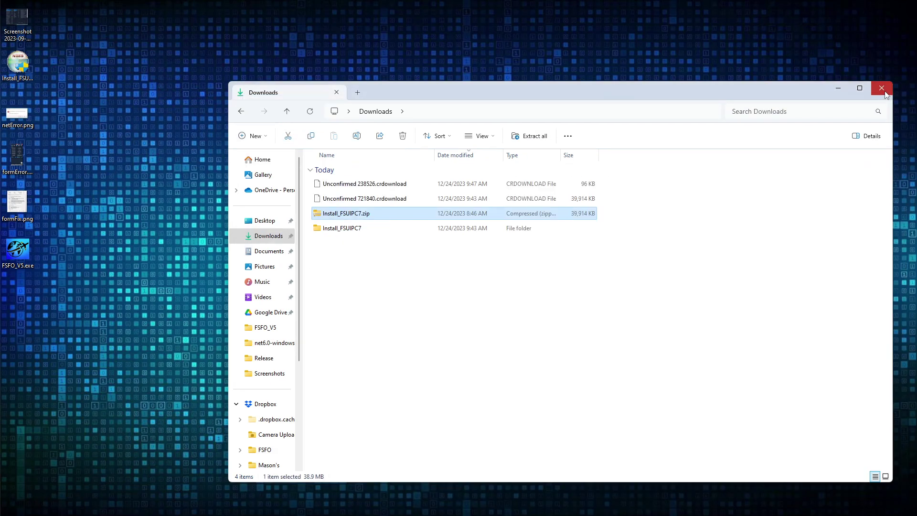
left_click(883, 89)
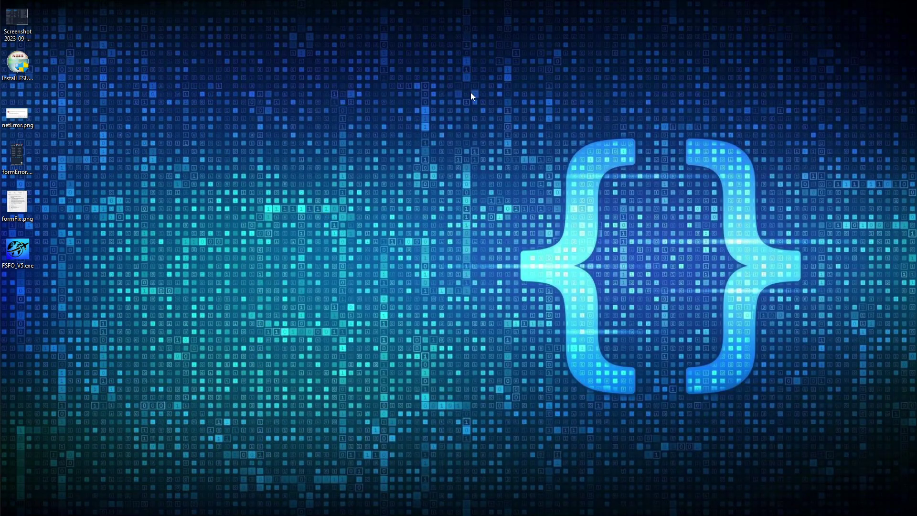
Run the FSUIPC7 installer from the desktop and uninstall the existing FSUIPC7 version
right_click(22, 67)
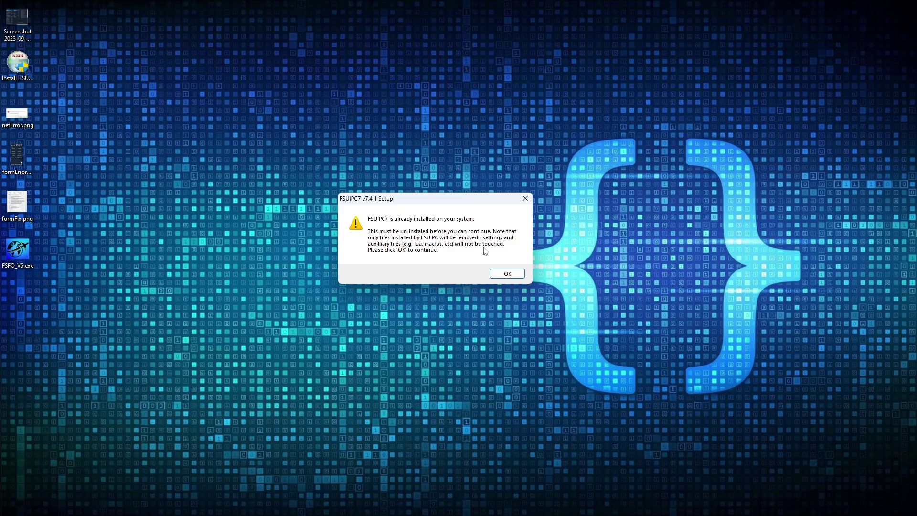
left_click(507, 274)
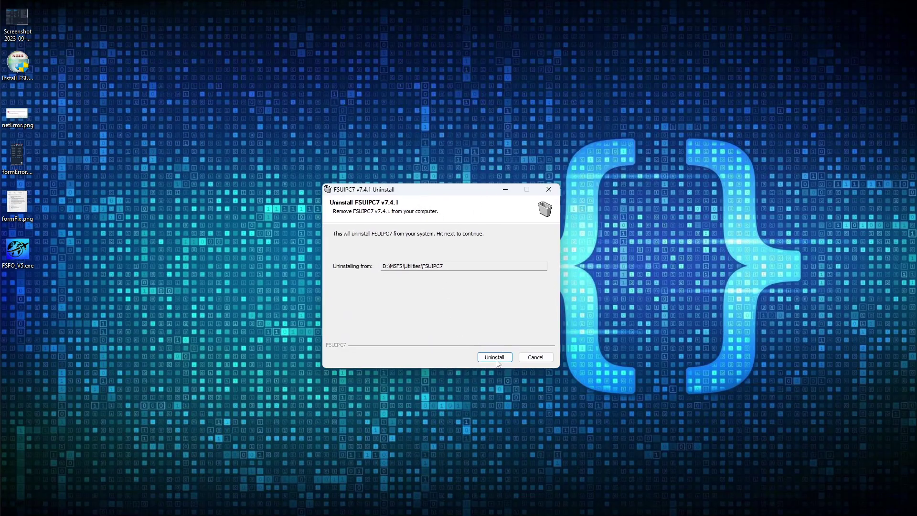
left_click(494, 357)
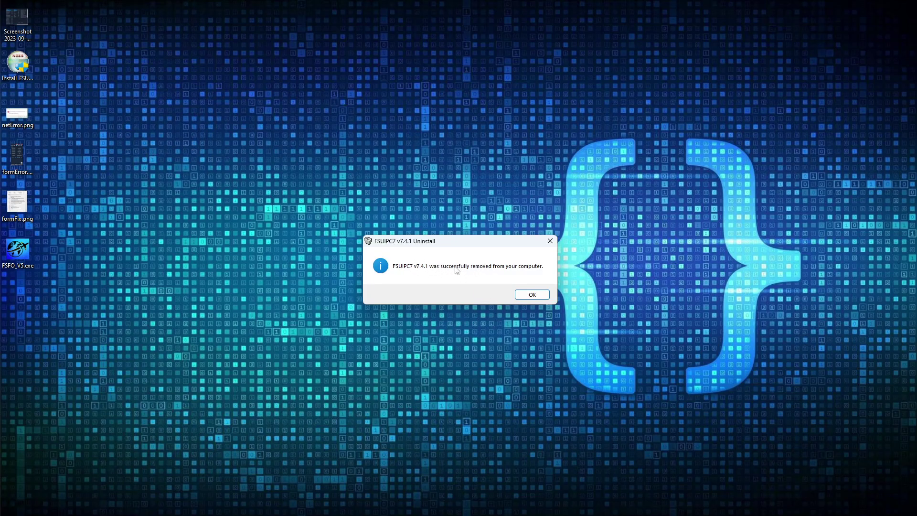
left_click(533, 295)
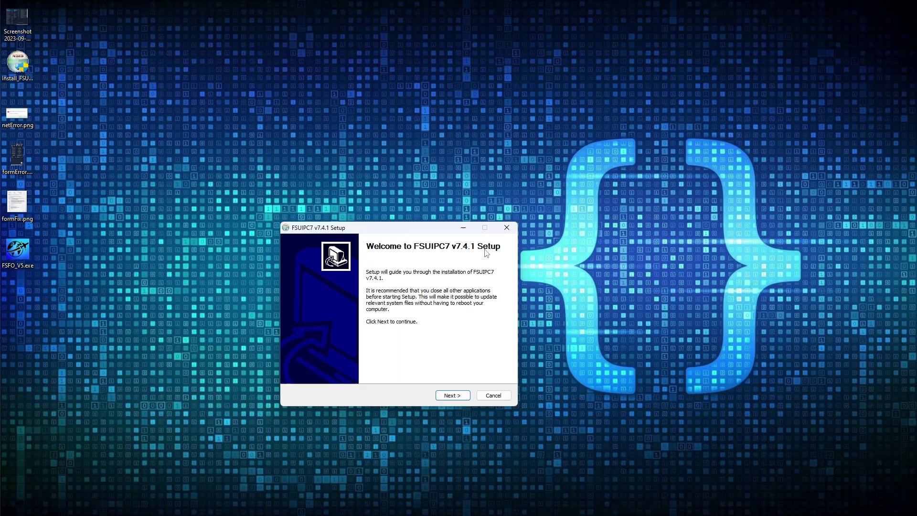
Accept the FSUIPC7 license agreement and keep all components selected for installation
left_click(459, 396)
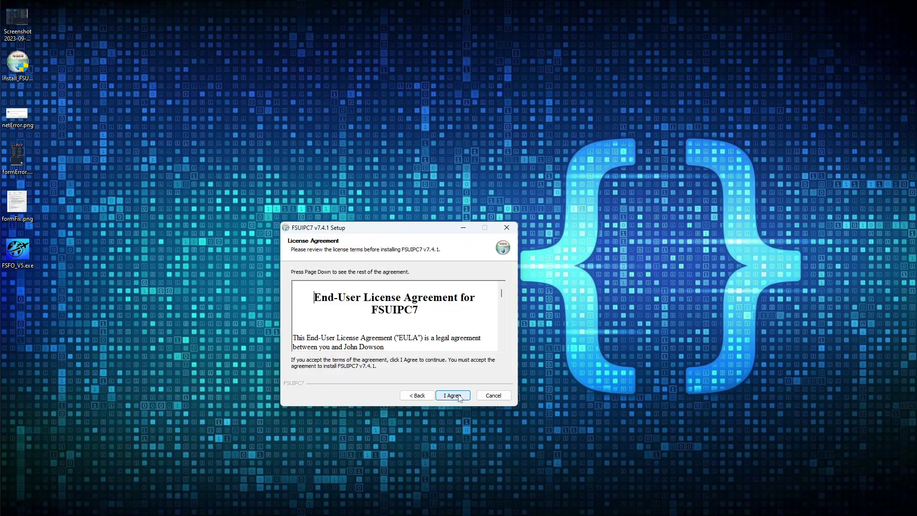
left_click(460, 397)
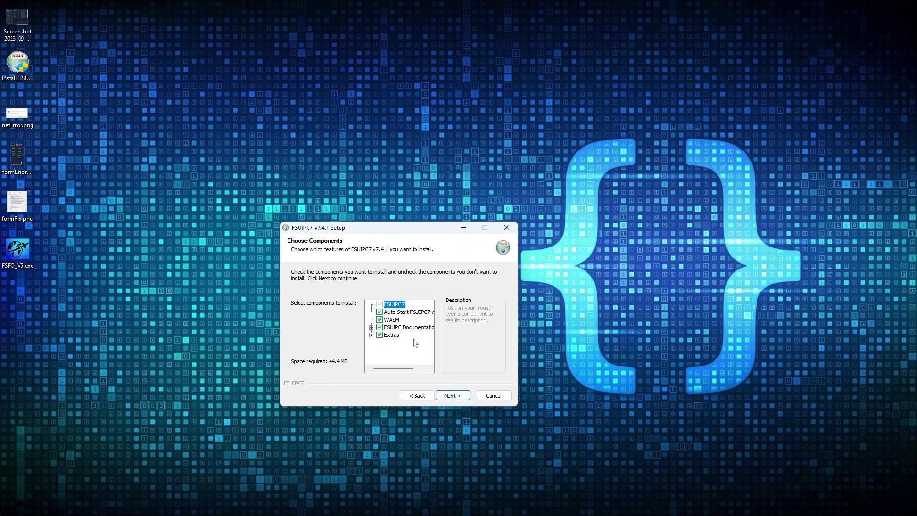
mouse_move(391, 324)
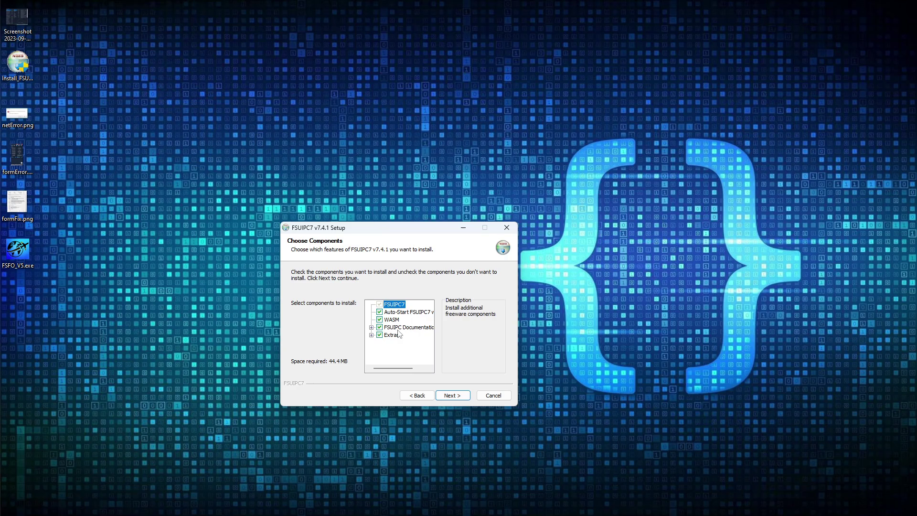
left_click(452, 395)
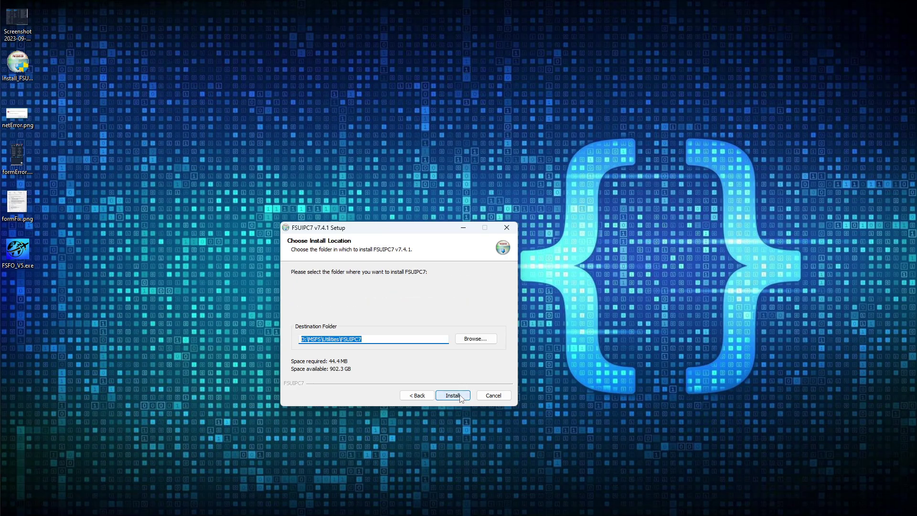
Install FSUIPC7 to D:\MSFS\Utilities\FSUIPC7 with the MobiFlight events file, and complete setup without registering
double_click(328, 339)
left_click(461, 397)
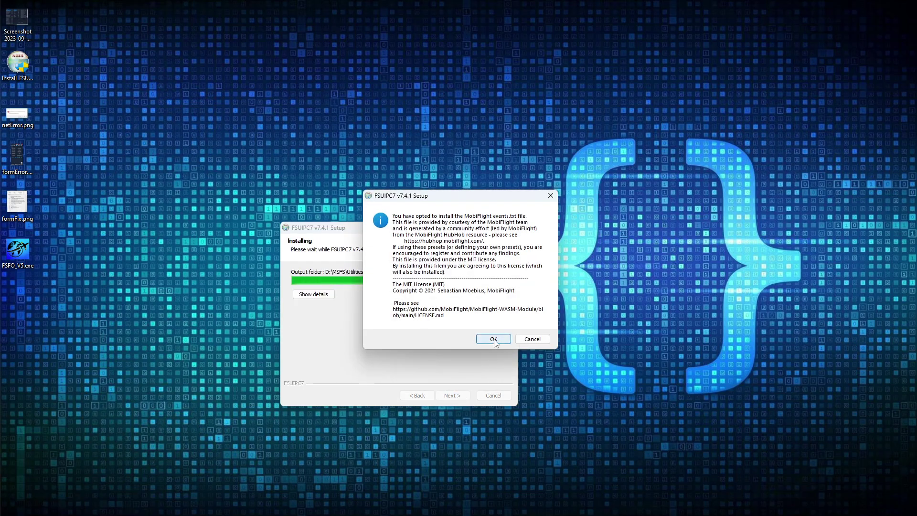
left_click(494, 339)
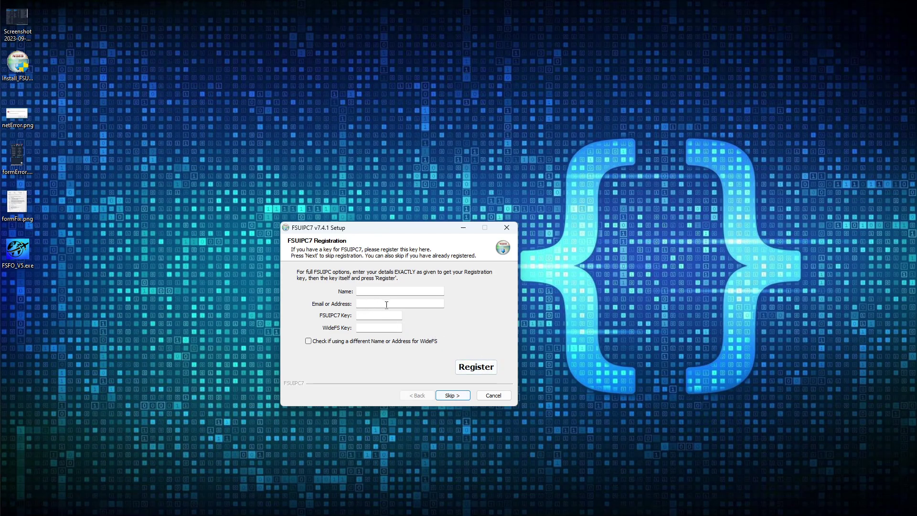
left_click(451, 396)
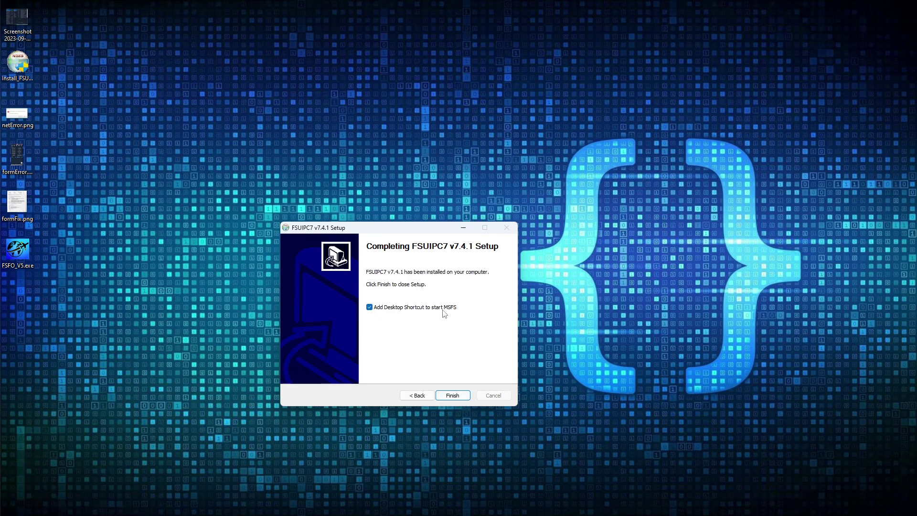
left_click(453, 396)
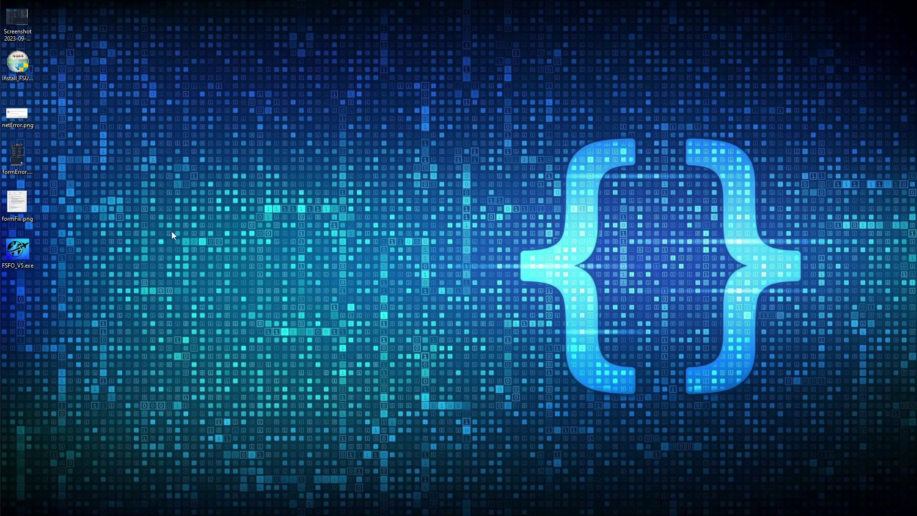
Run the FSFO_V5.exe installer from the desktop as administrator and accept its license agreement
right_click(28, 257)
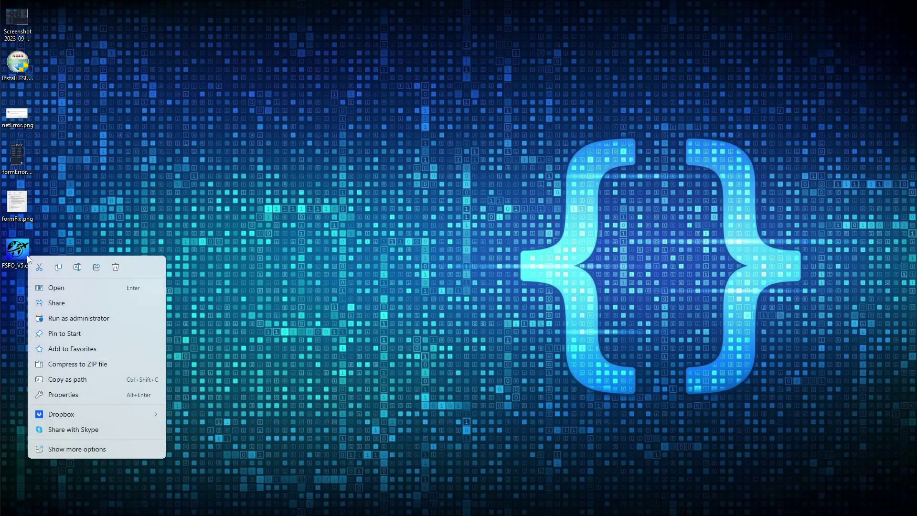
left_click(99, 319)
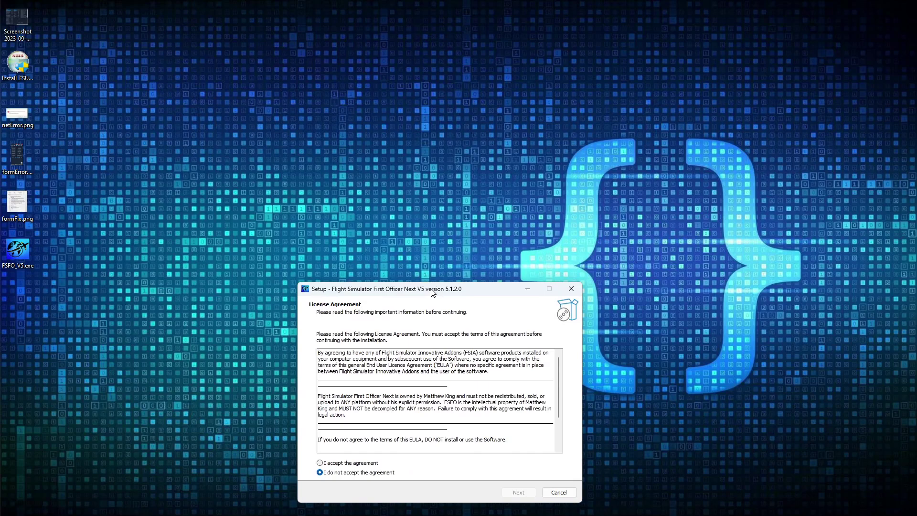
left_click_drag(437, 283, 437, 109)
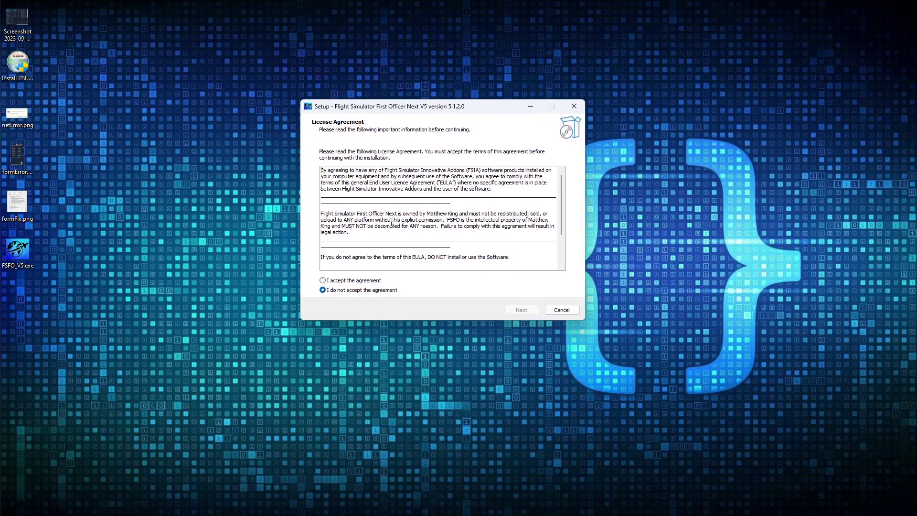
left_click(361, 281)
left_click(522, 311)
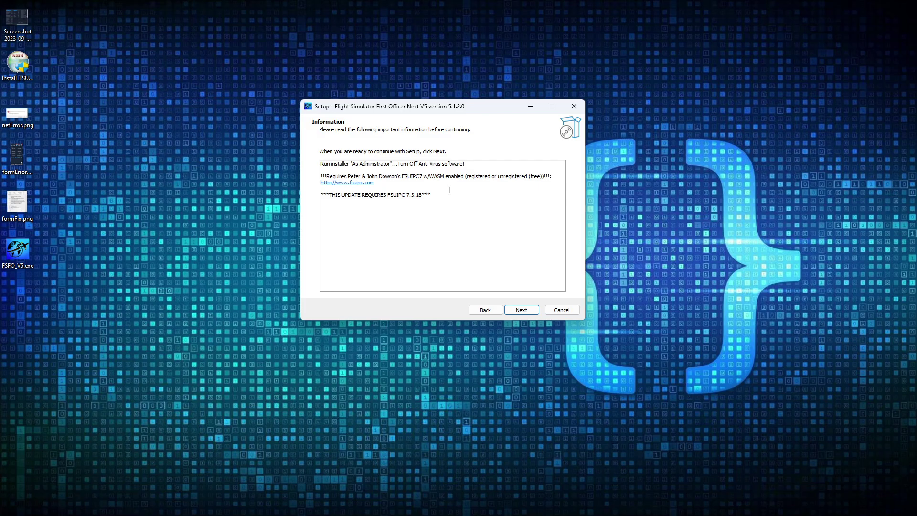
Install Flight Simulator First Officer Next V5 with a desktop shortcut, and finish setup without launching the program
left_click(525, 313)
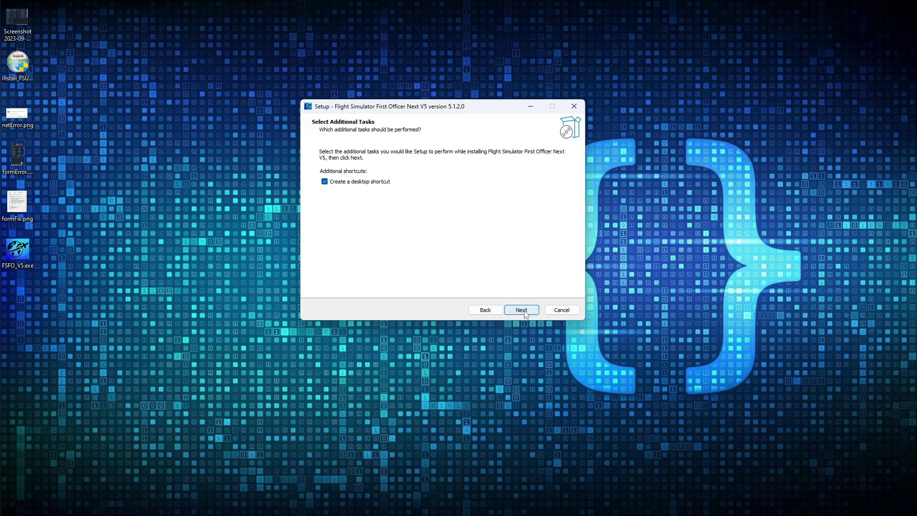
left_click(525, 312)
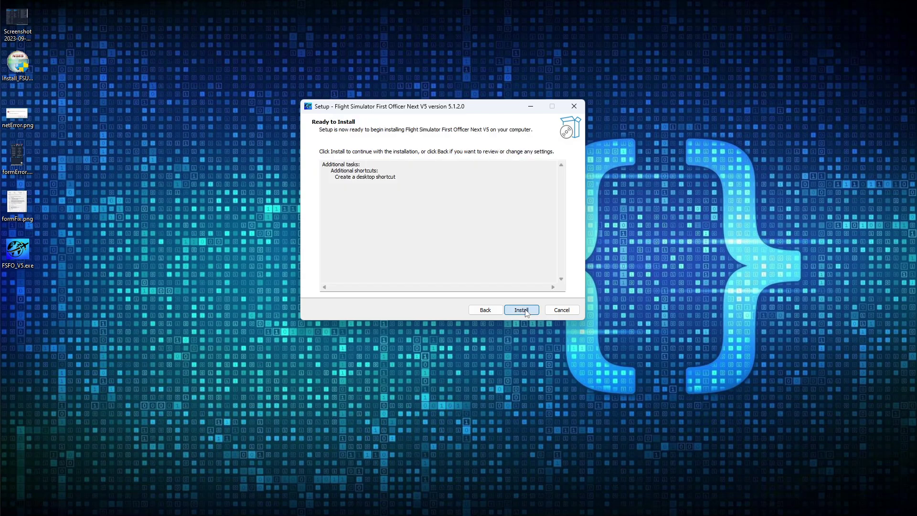
left_click(527, 312)
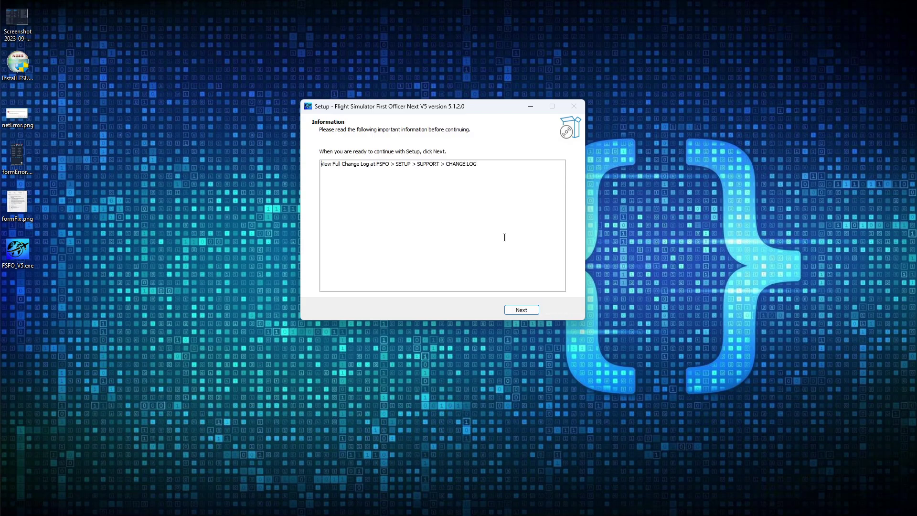
left_click(526, 312)
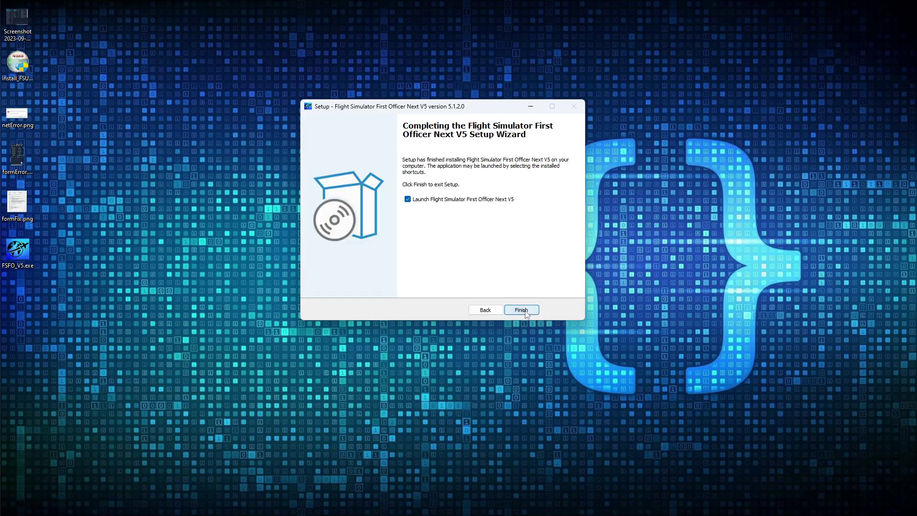
left_click(417, 203)
left_click(522, 310)
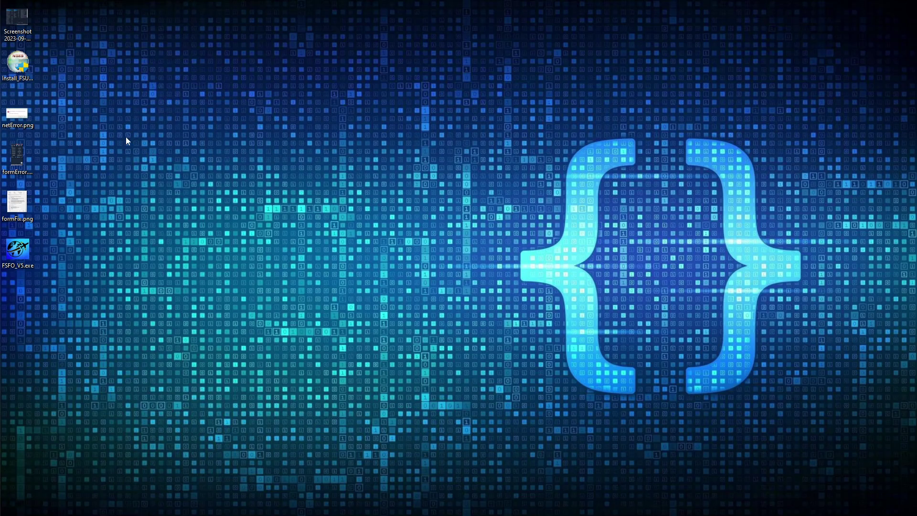
View the netError.png and formError.png screenshots and the .NET 6.0 download page, closing or minimizing each window
double_click(26, 119)
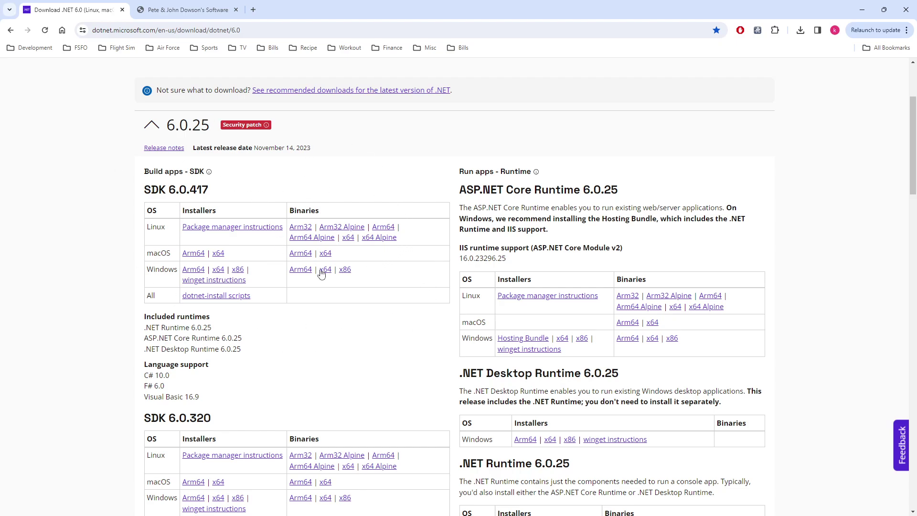
double_click(160, 269)
left_click(862, 10)
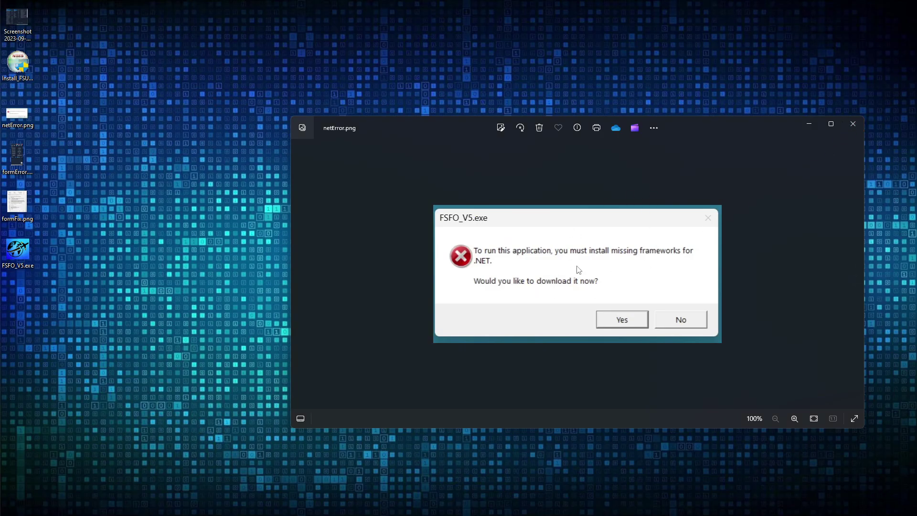
left_click(852, 125)
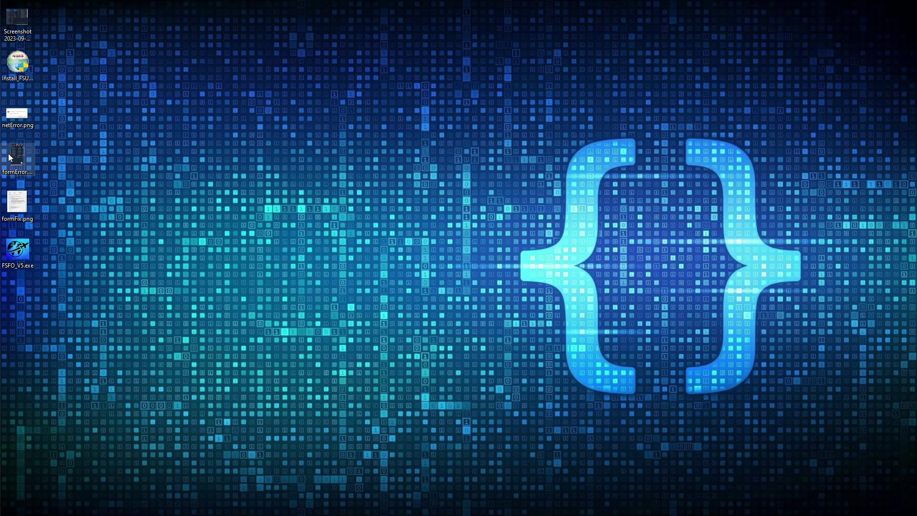
double_click(23, 153)
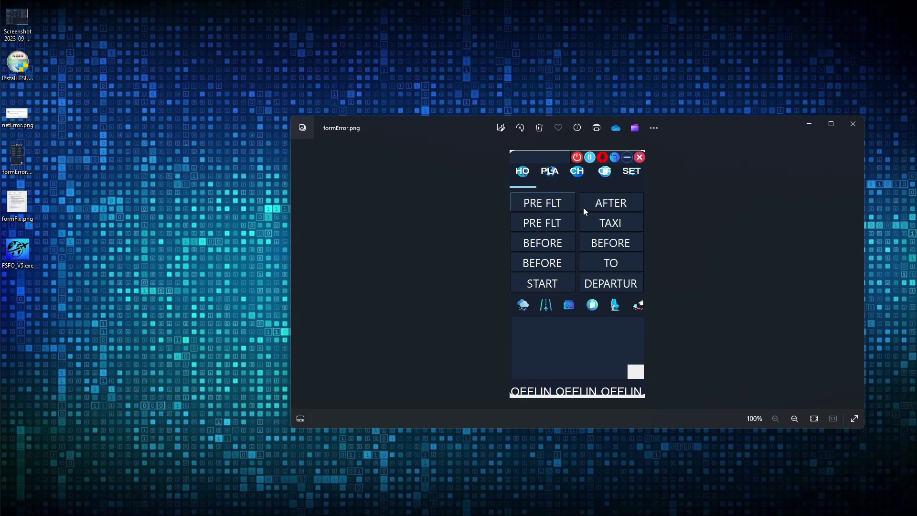
left_click(850, 126)
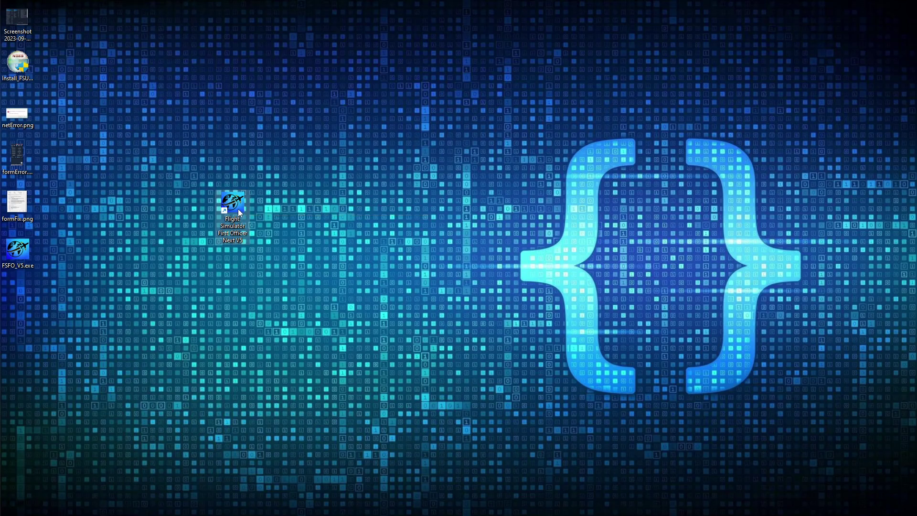
Override the high DPI scaling behavior of the Flight Simulator First Officer Next V5 shortcut, with scaling performed by System
right_click(238, 209)
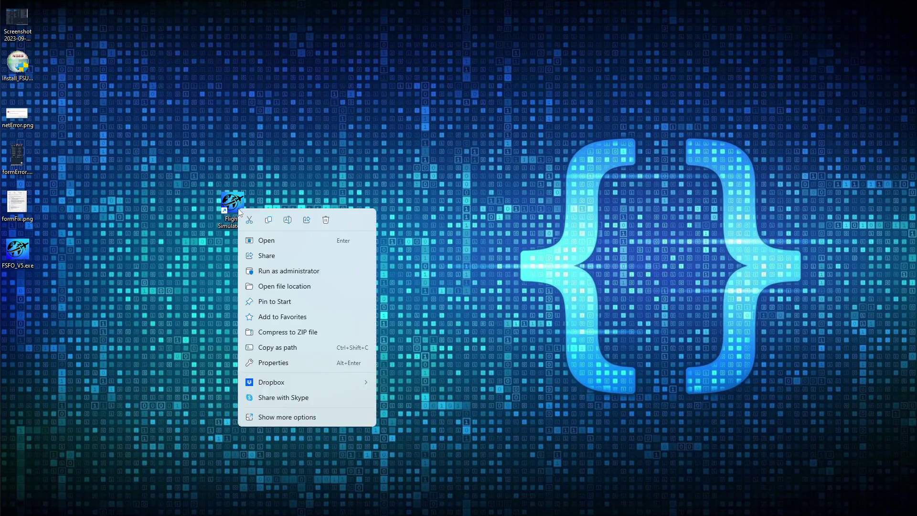
left_click(275, 364)
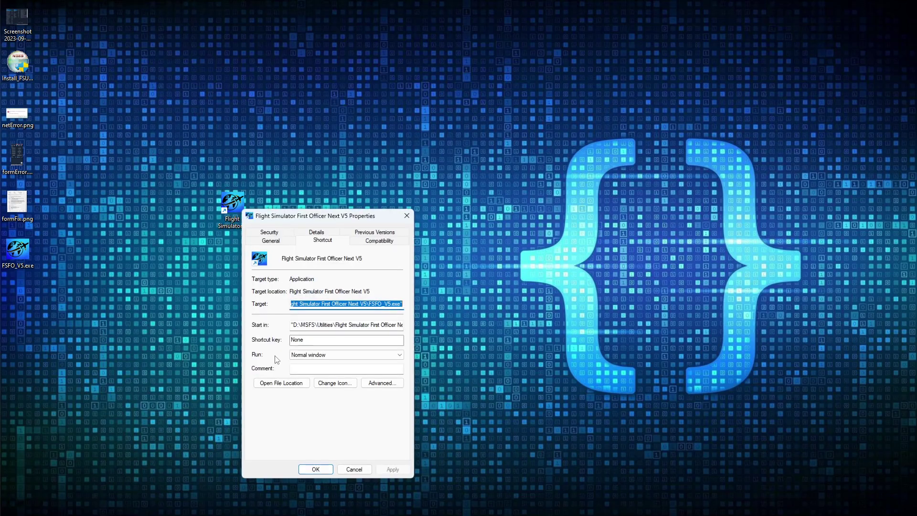
left_click(369, 245)
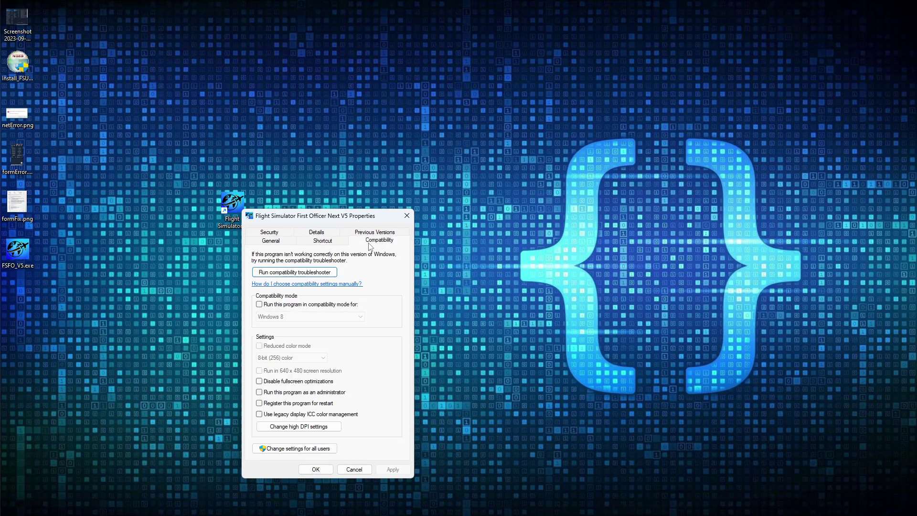
left_click(321, 426)
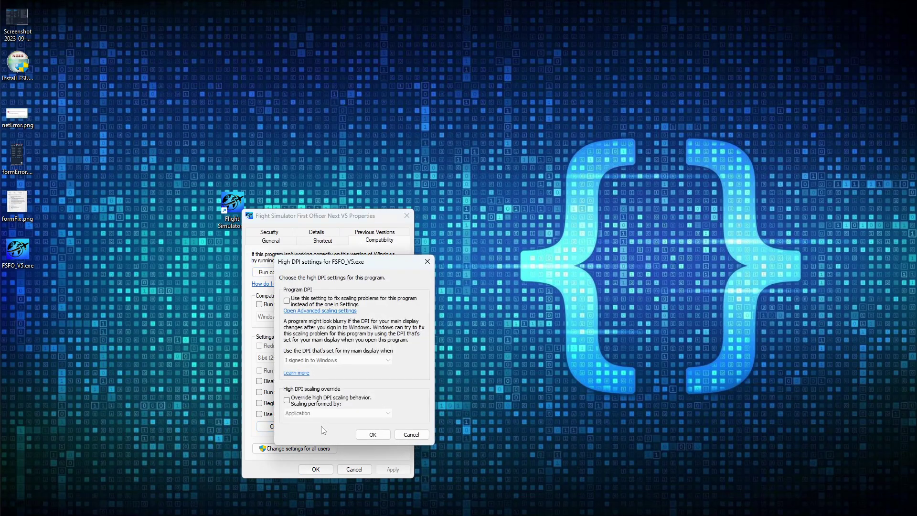
left_click(287, 400)
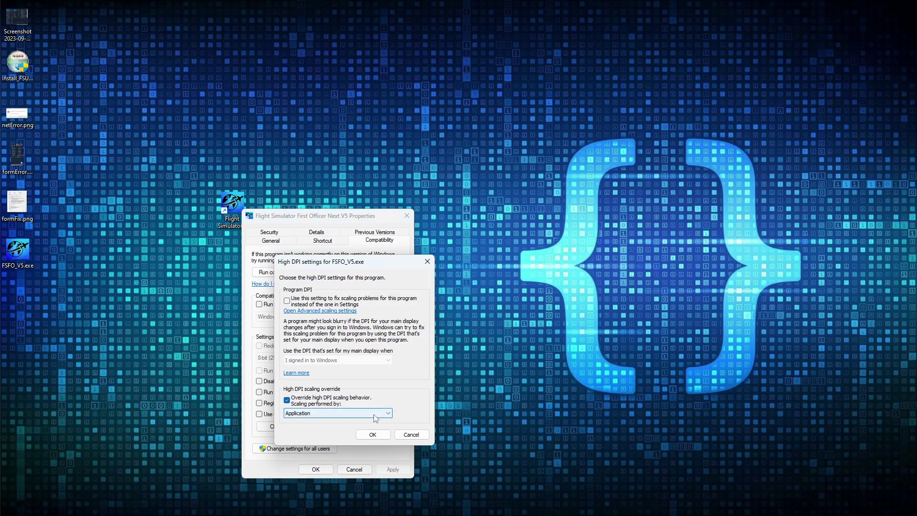
left_click(389, 414)
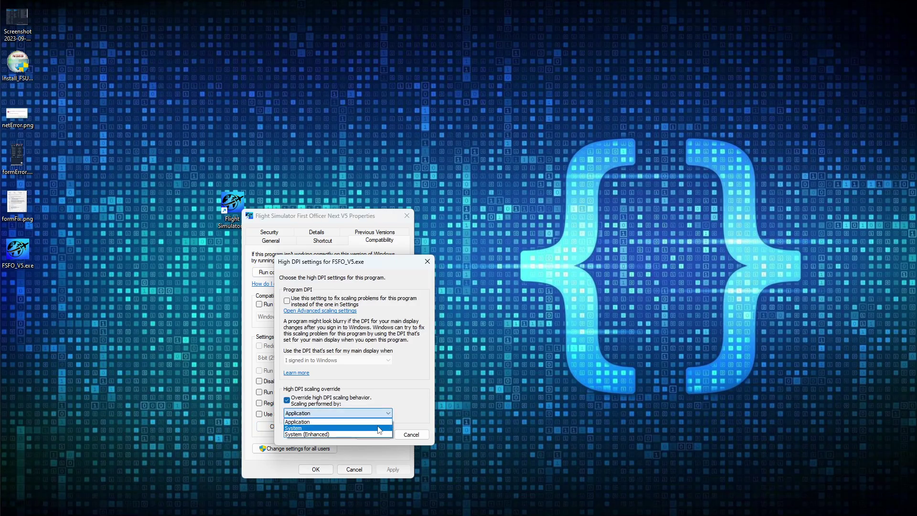
left_click(380, 429)
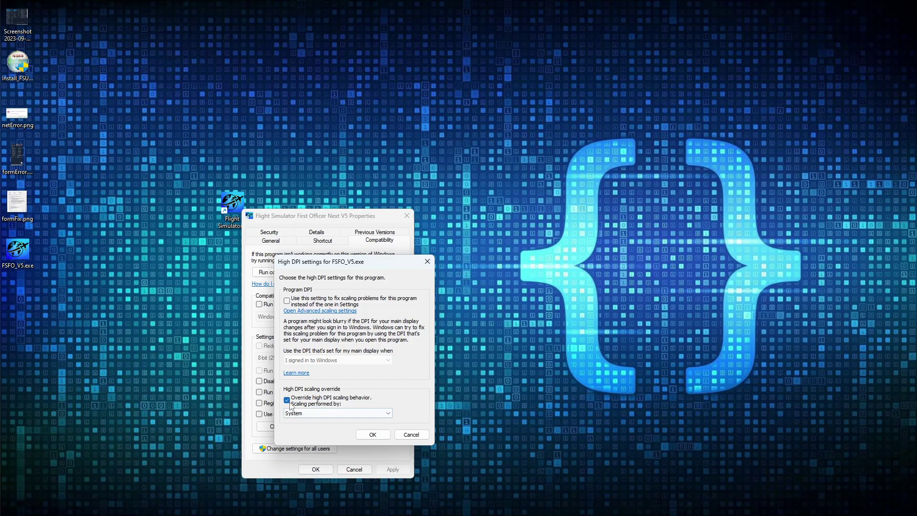
left_click(372, 434)
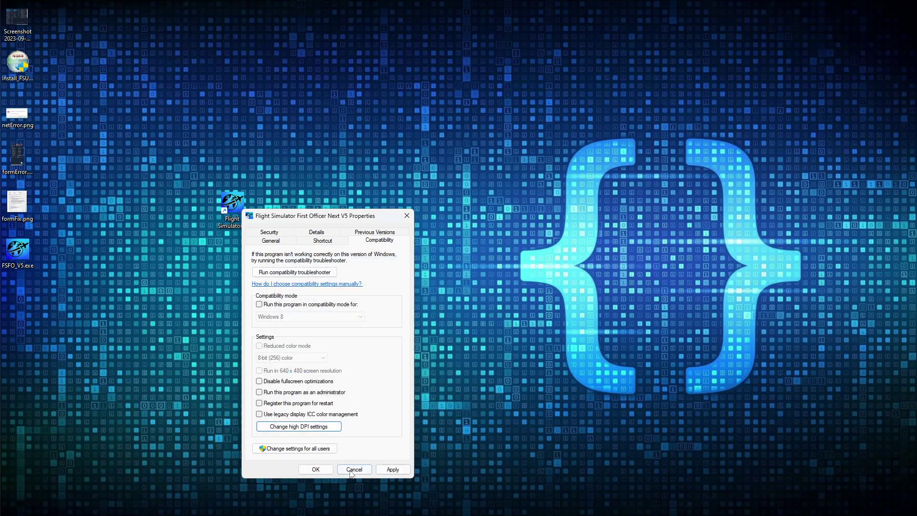
left_click(328, 469)
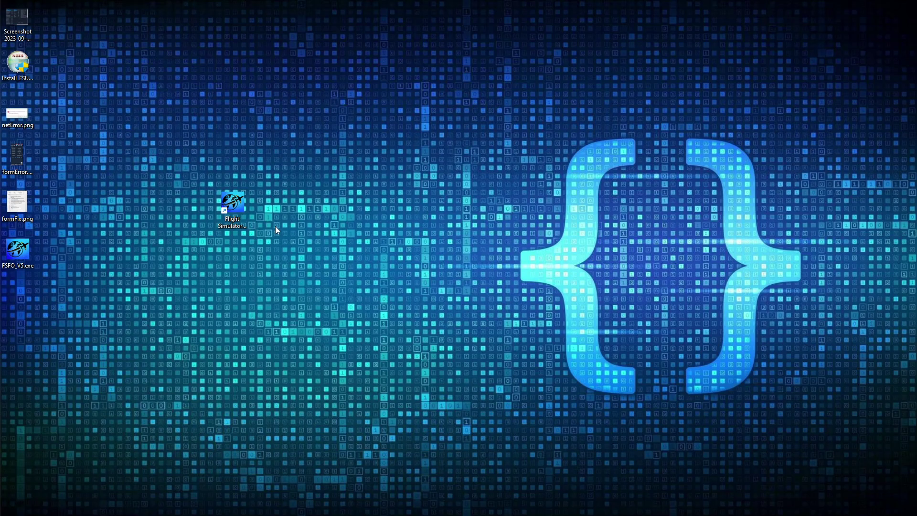
Set the Flight Simulator First Officer Next V5 shortcut to always run as administrator, and place it below FSFO_V5.exe on the desktop
right_click(234, 208)
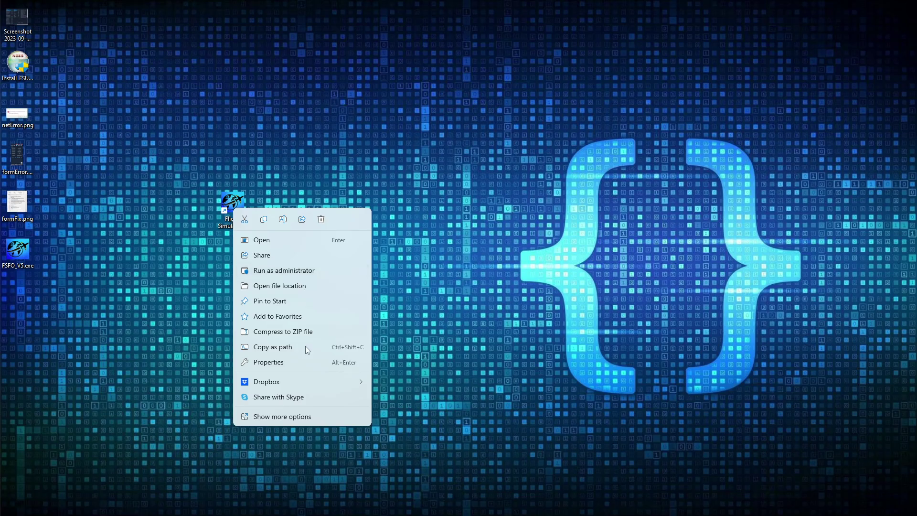
left_click(305, 363)
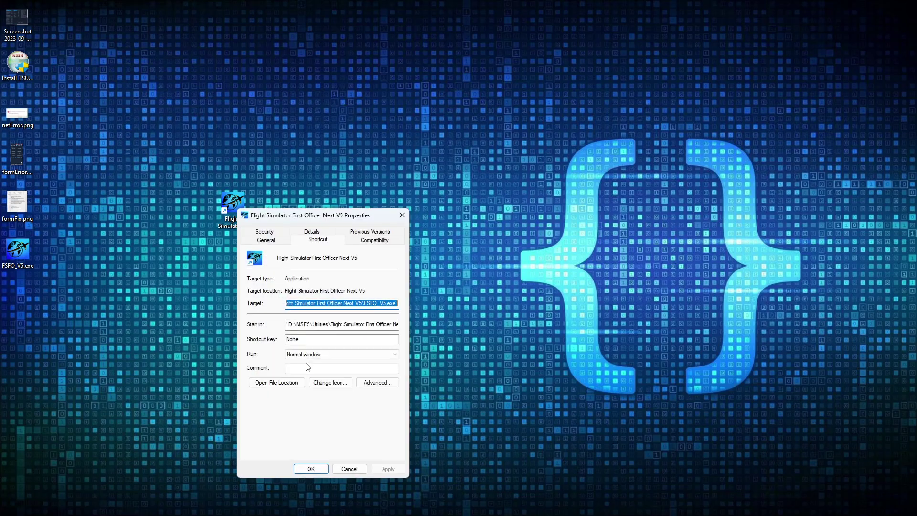
left_click(374, 242)
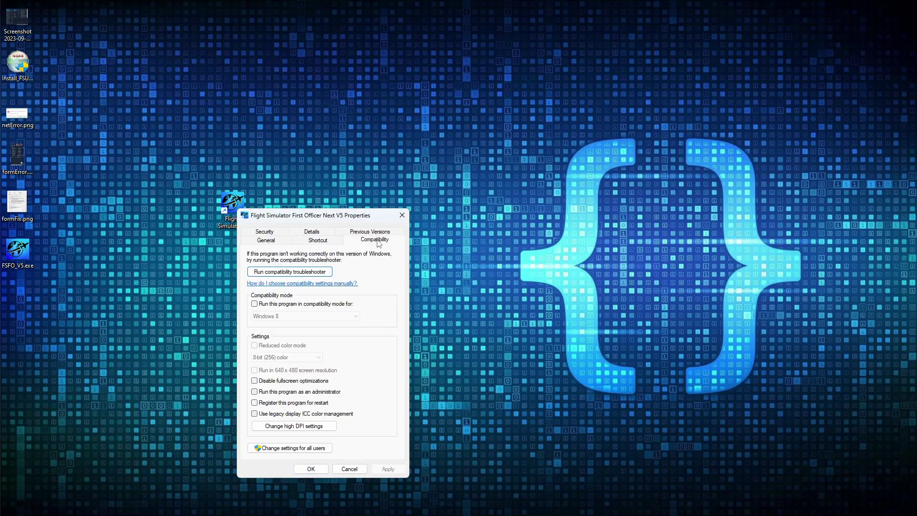
left_click(257, 392)
left_click(388, 469)
left_click(313, 470)
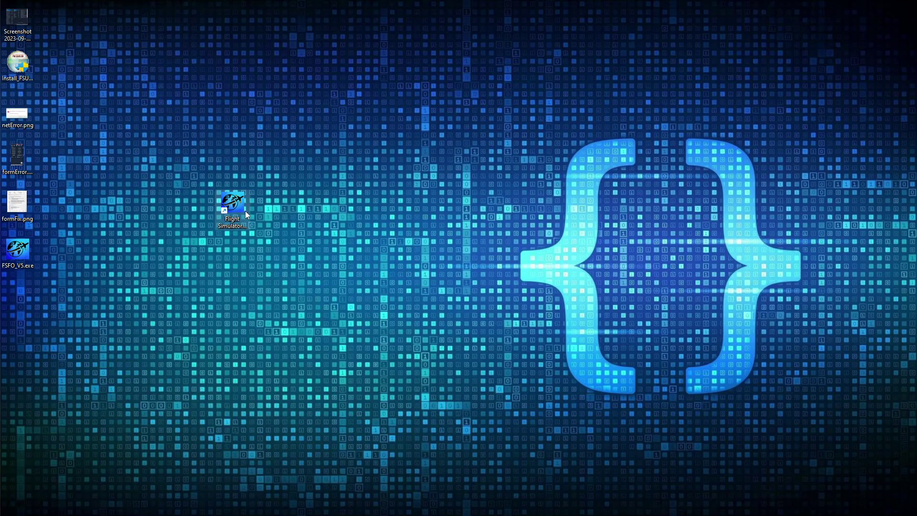
left_click_drag(245, 211, 108, 272)
left_click_drag(20, 298, 29, 297)
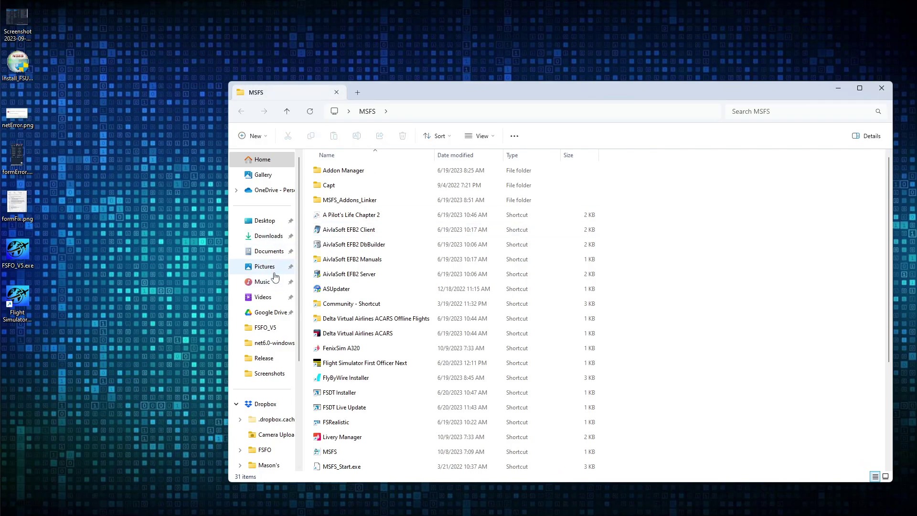
Examine the contents of the FSFO_V5 folder and its location inside Documents
left_click(273, 330)
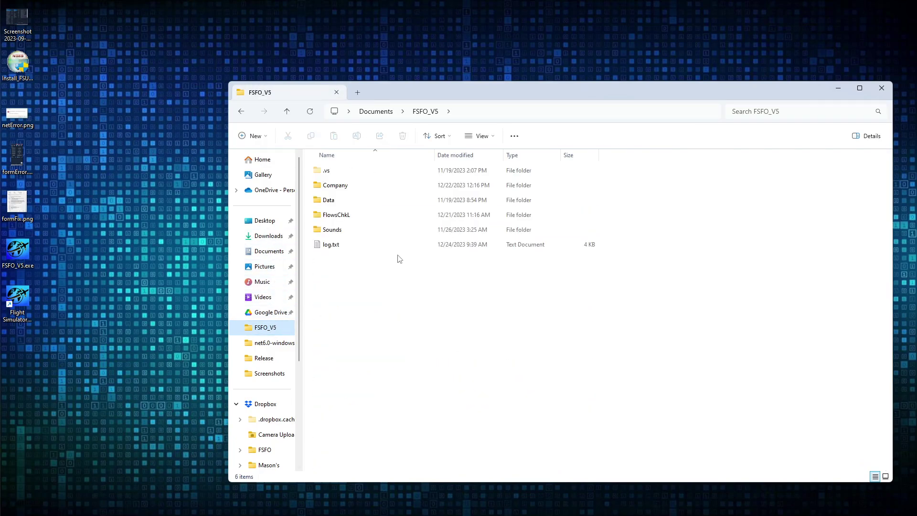
left_click(270, 249)
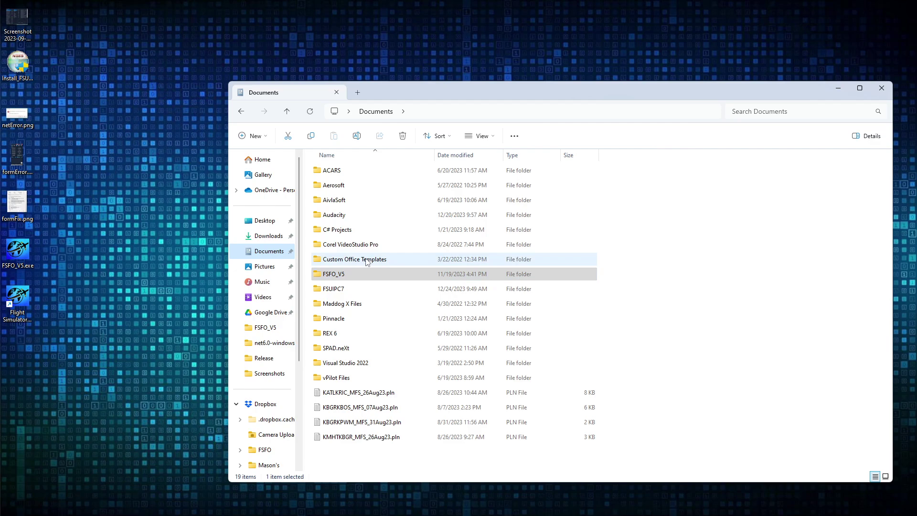
double_click(341, 277)
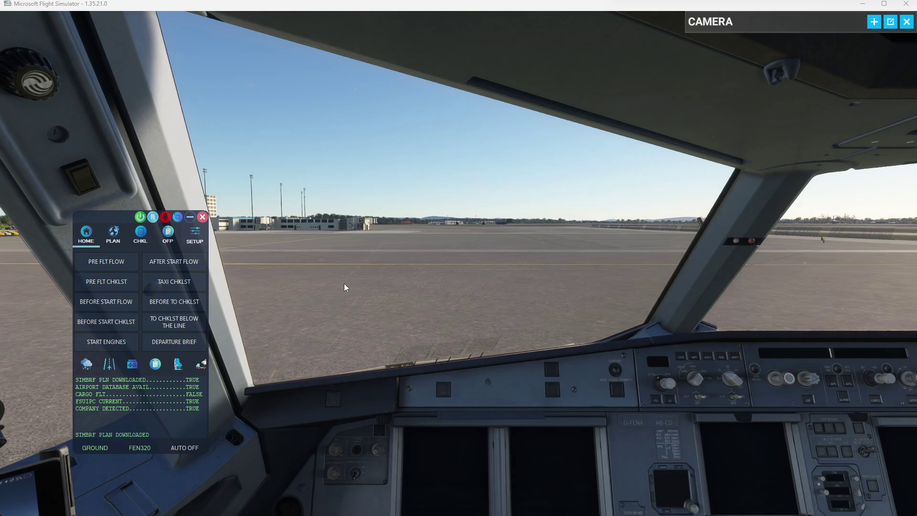
Review the GUI options in the FSFO user settings, and close the settings window
left_click(630, 144)
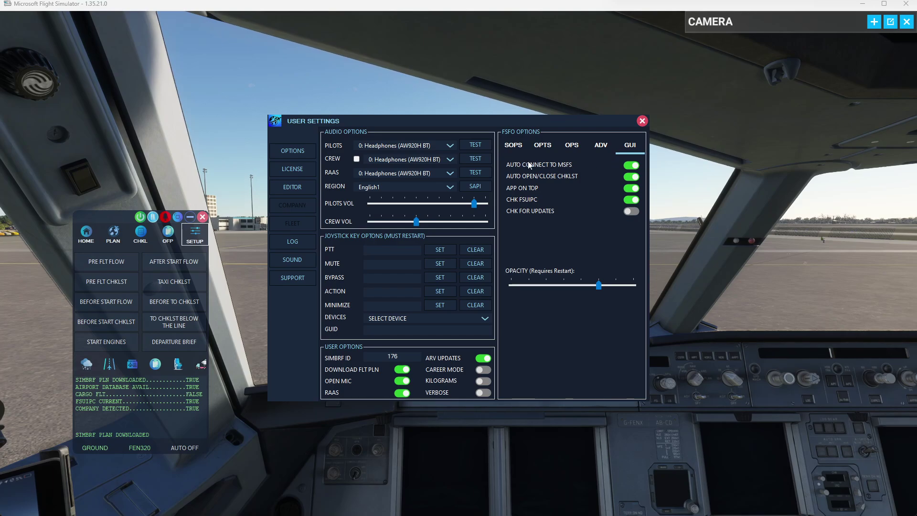
left_click(641, 122)
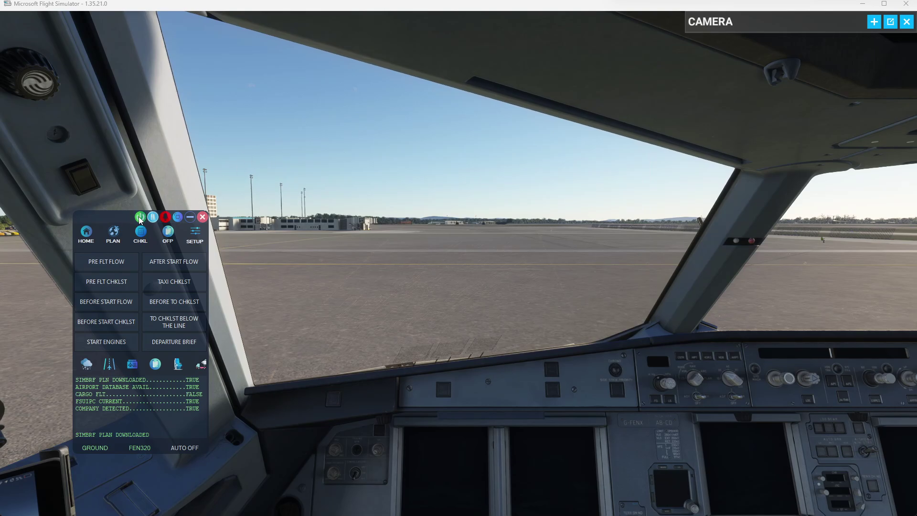
Reposition the FSFO window slightly, and force FSFO to load the PMDG737 profile from the licensed products in the user settings
left_click_drag(117, 220, 99, 233)
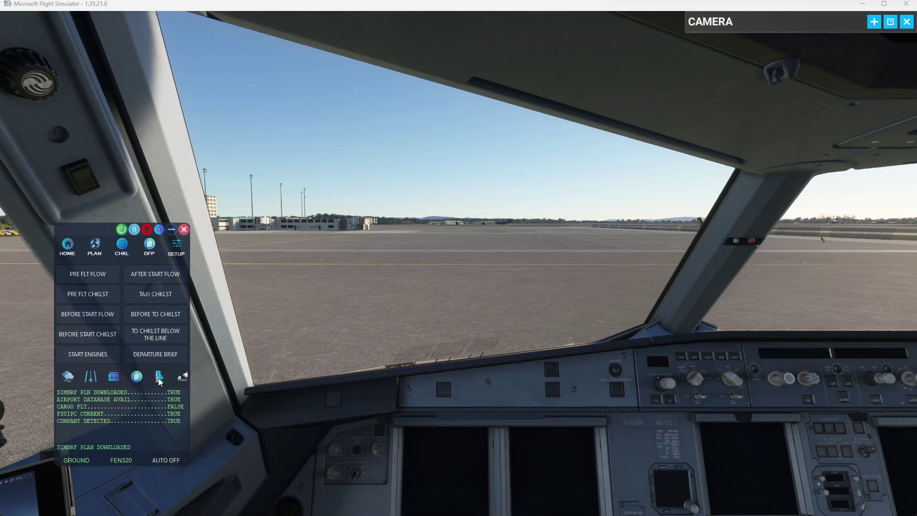
left_click(184, 246)
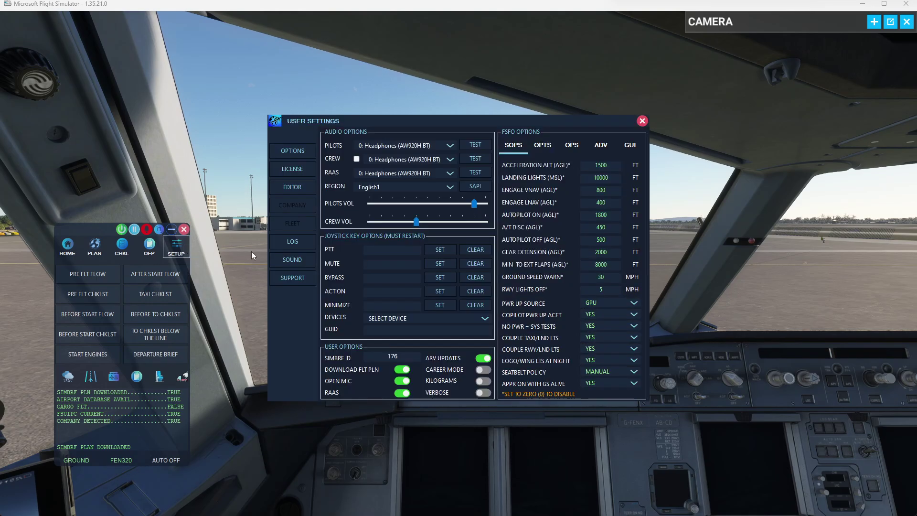
left_click(293, 170)
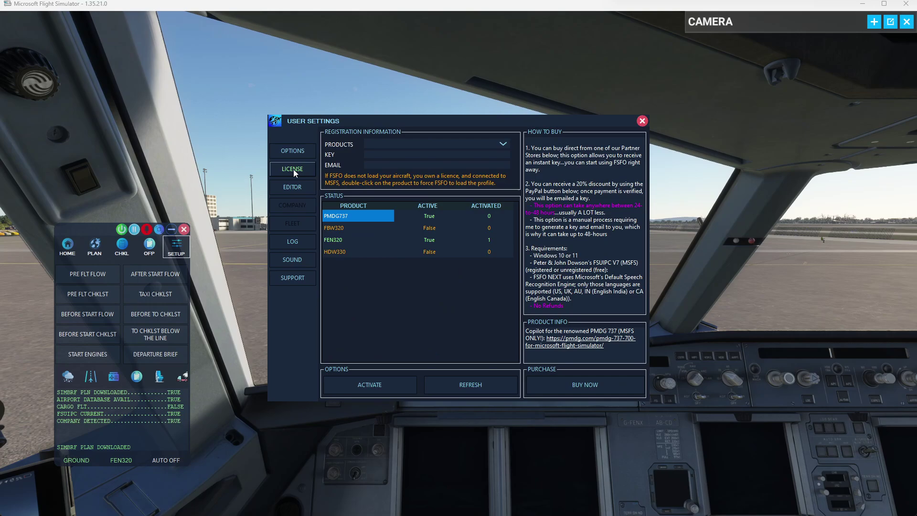
double_click(336, 216)
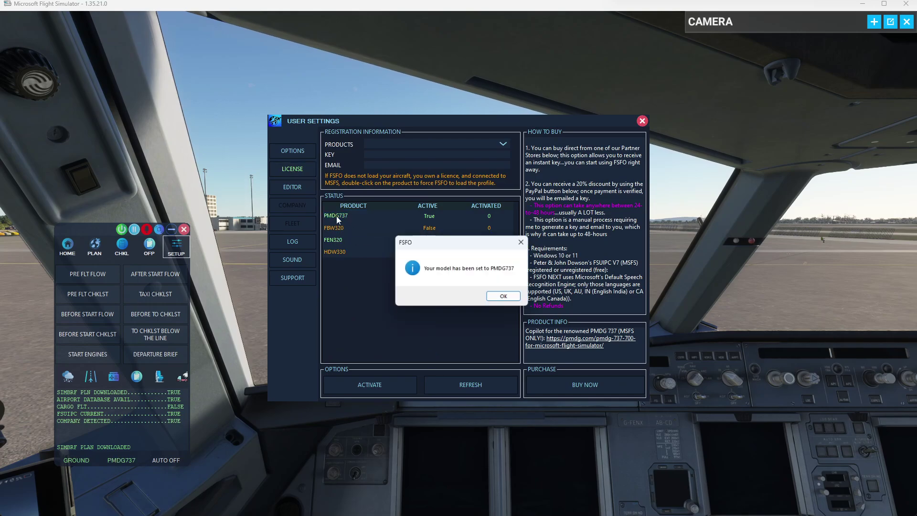
left_click(502, 297)
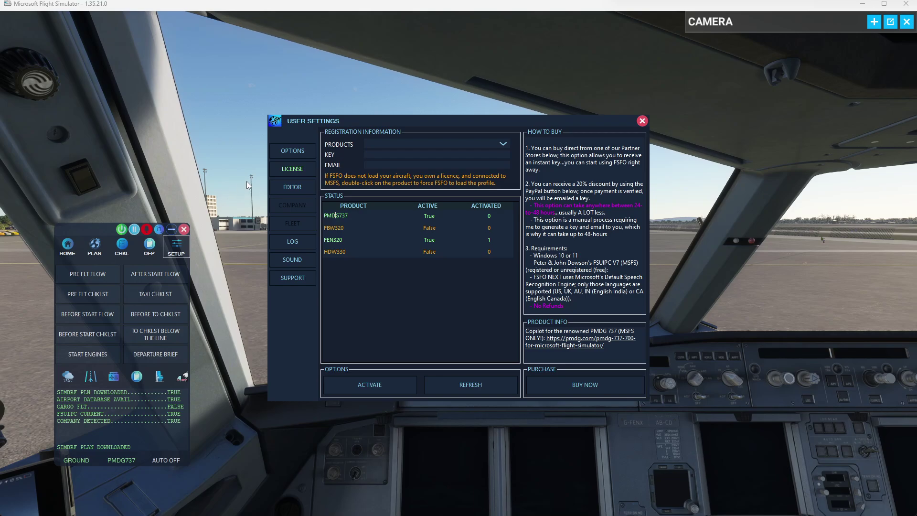
Try to load the FBW320 aircraft profile from the license product list
double_click(337, 228)
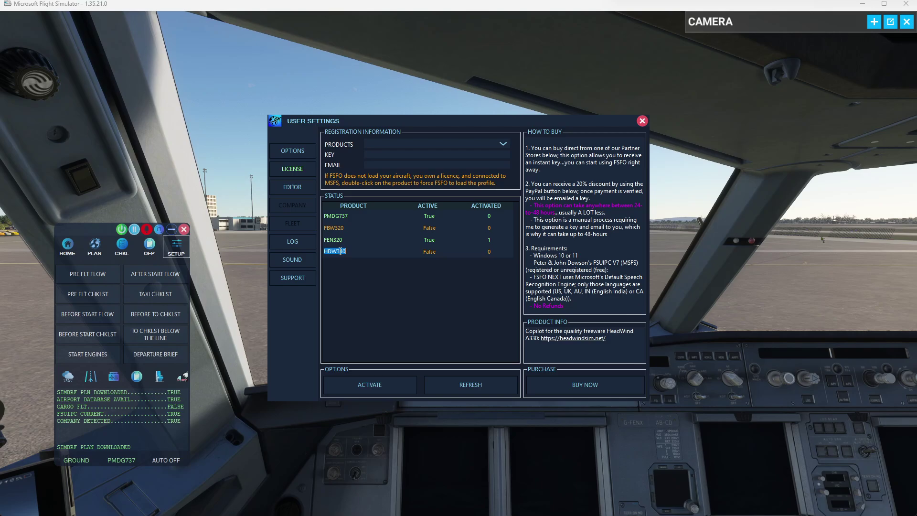
double_click(334, 229)
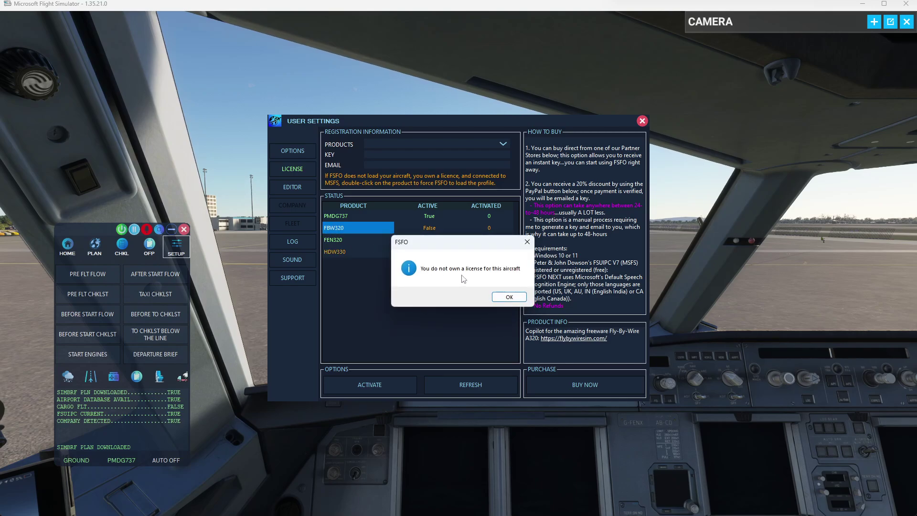
left_click(510, 298)
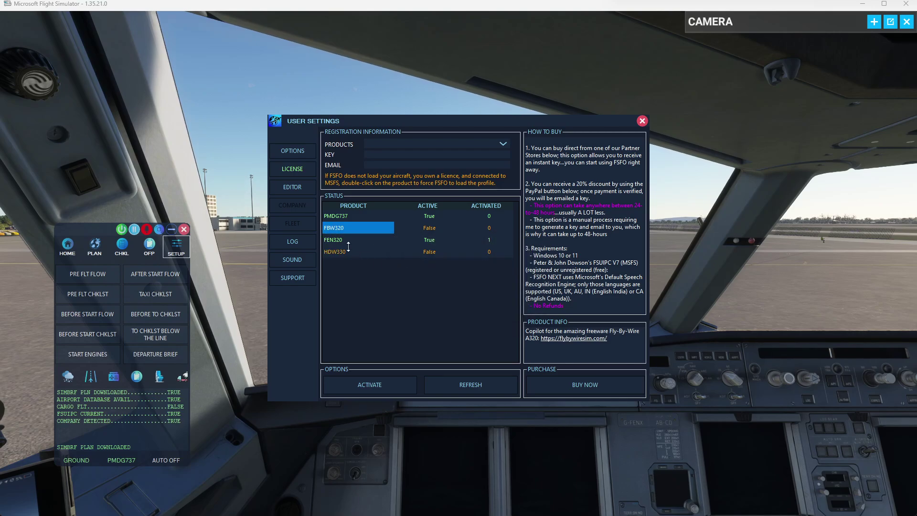
Set the FSFO aircraft model to FEN320 from the license product list
double_click(342, 240)
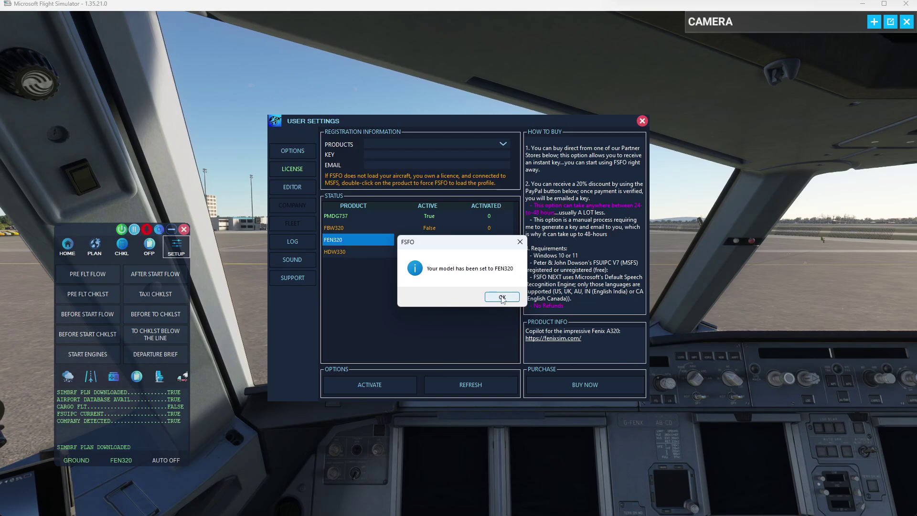
left_click(501, 298)
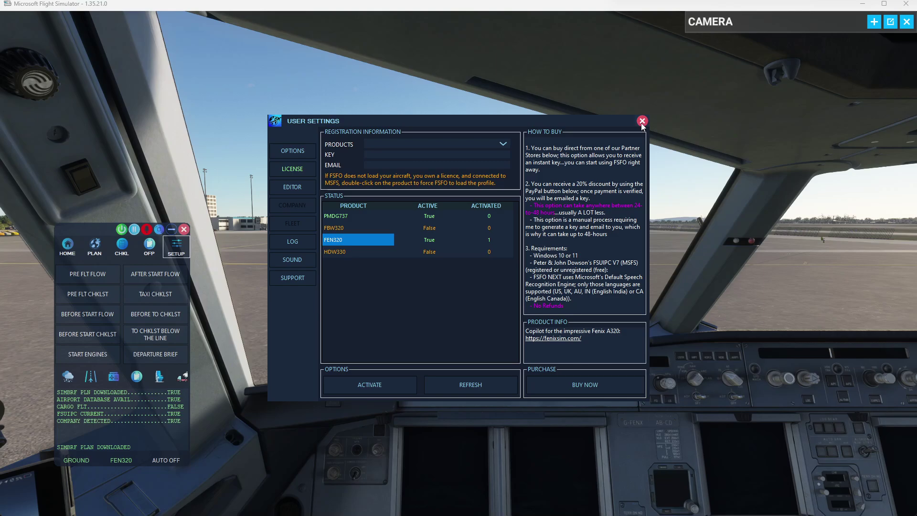
Read the Getting Started support guide, covering the minimum steps for every flight, flows and checklists, and auto flows
left_click(297, 280)
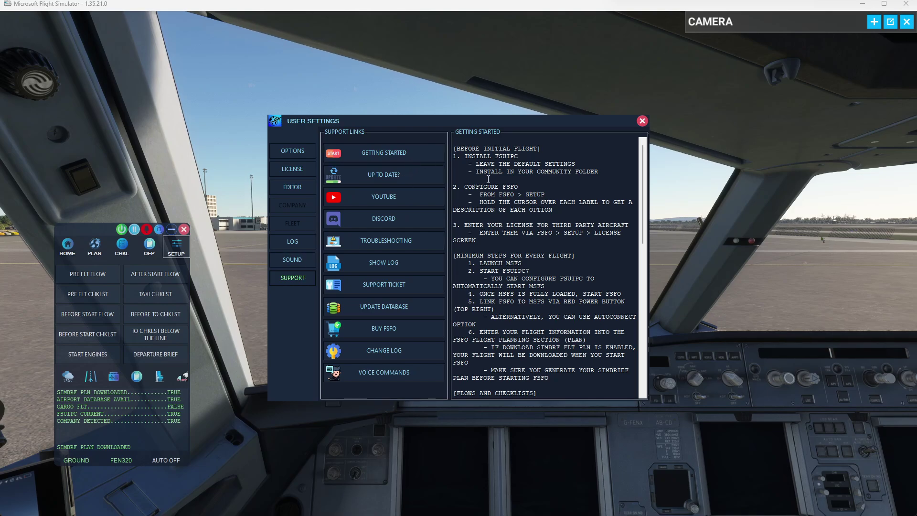
scroll(504, 231, "down", 1)
scroll(504, 231, "down", 2)
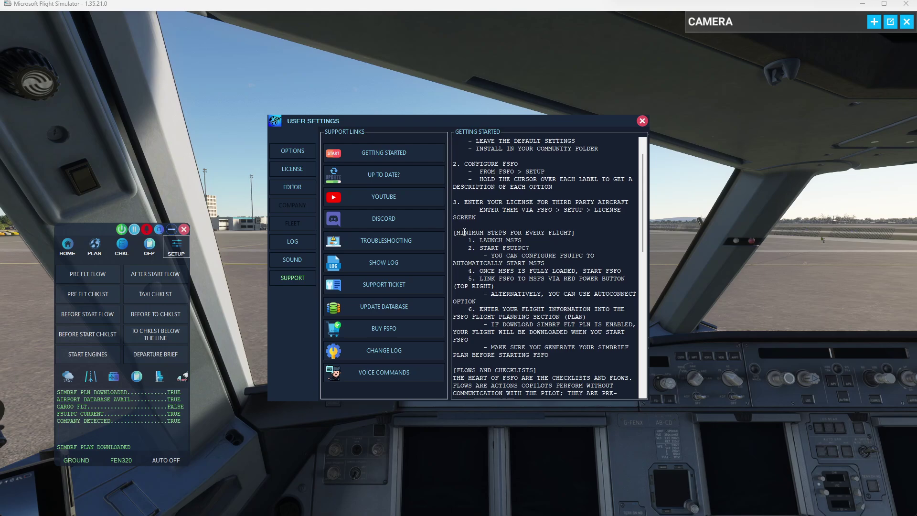
left_click_drag(456, 233, 569, 230)
scroll(518, 264, "down", 3)
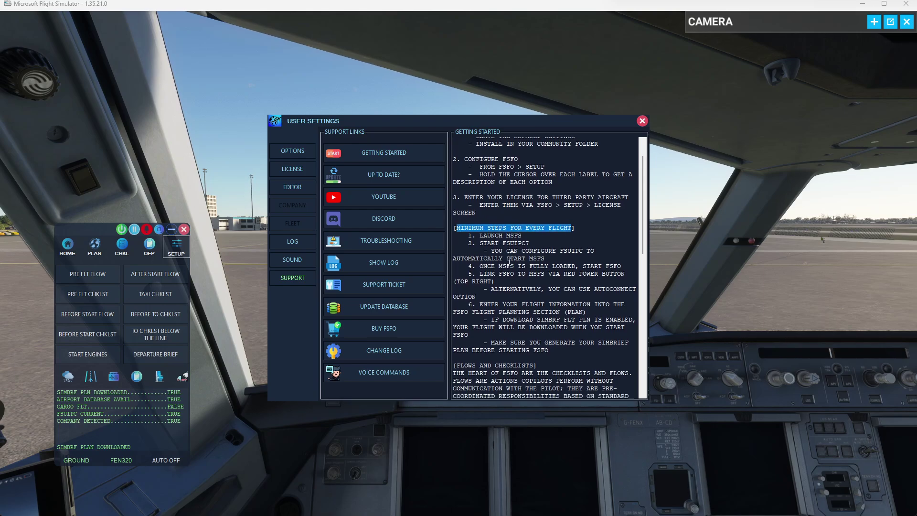
scroll(534, 260, "down", 5)
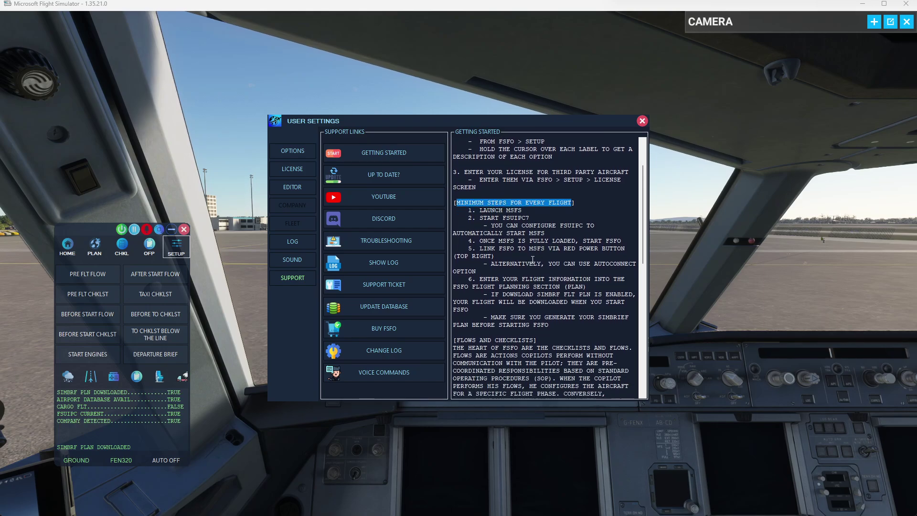
scroll(500, 245, "down", 1)
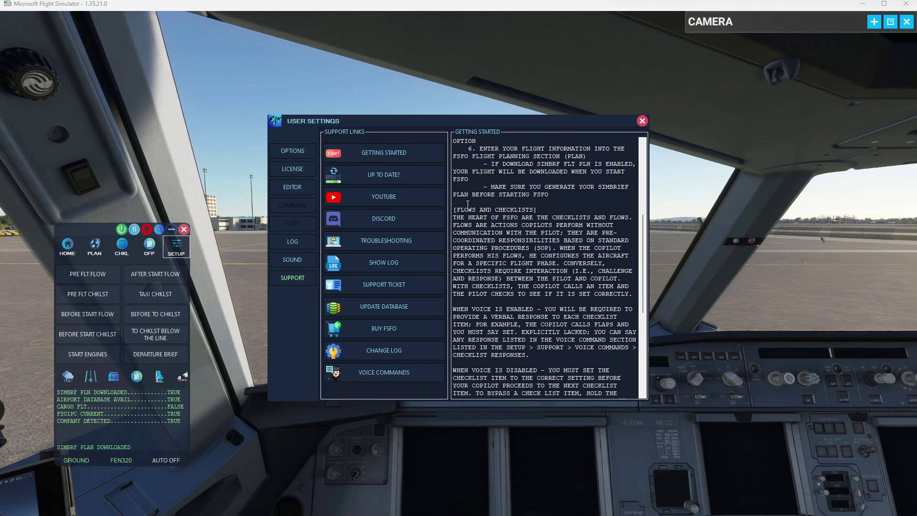
scroll(497, 234, "down", 2)
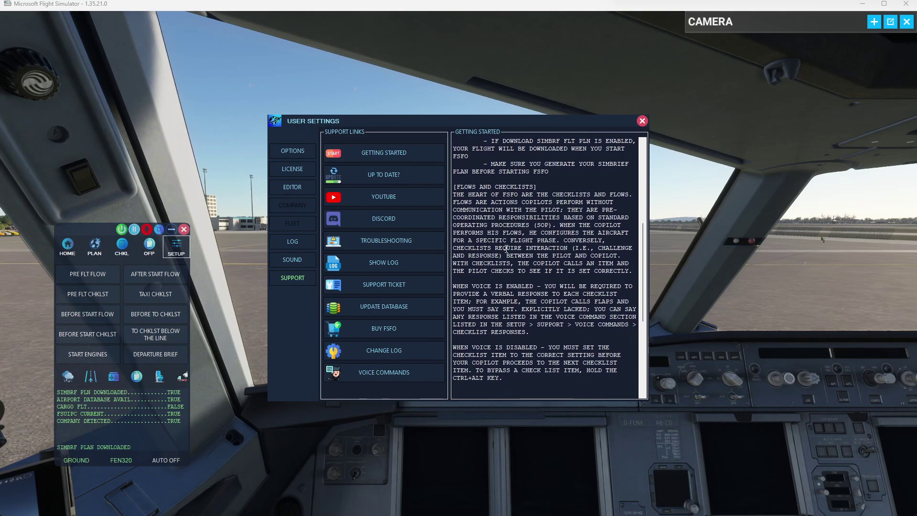
scroll(507, 248, "down", 5)
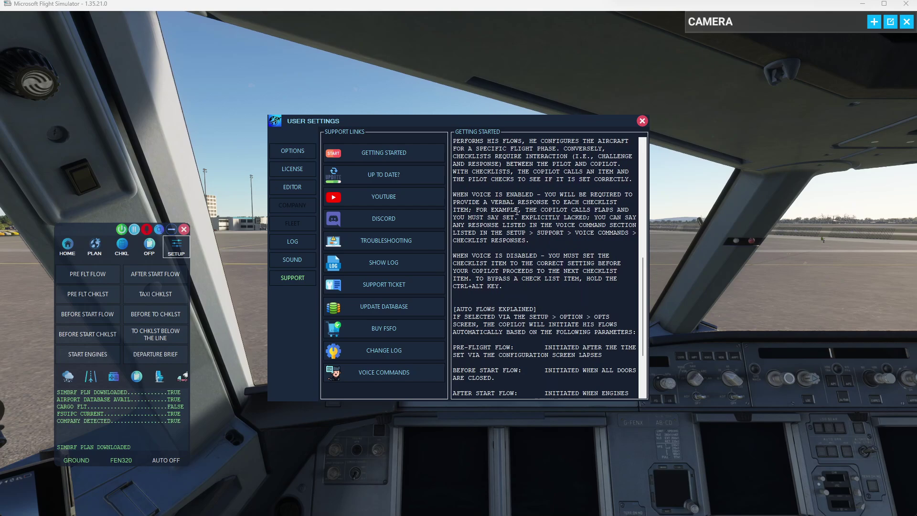
scroll(516, 232, "down", 2)
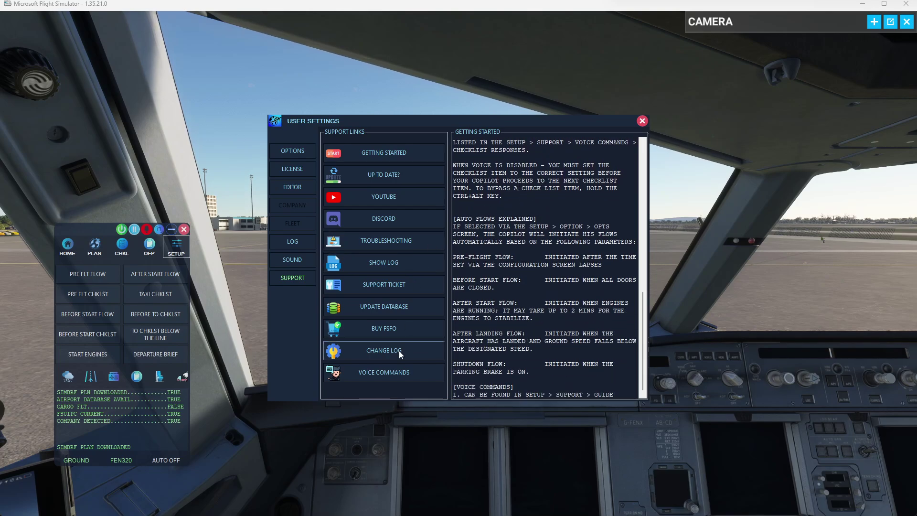
Review the list of voice commands with their descriptions and supported aircraft, and close the user settings
left_click(387, 371)
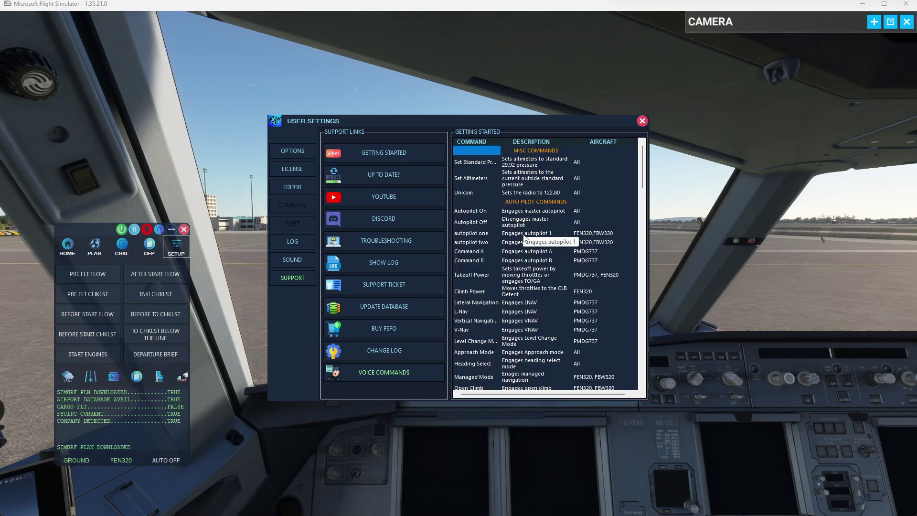
scroll(524, 238, "down", 5)
scroll(524, 238, "up", 5)
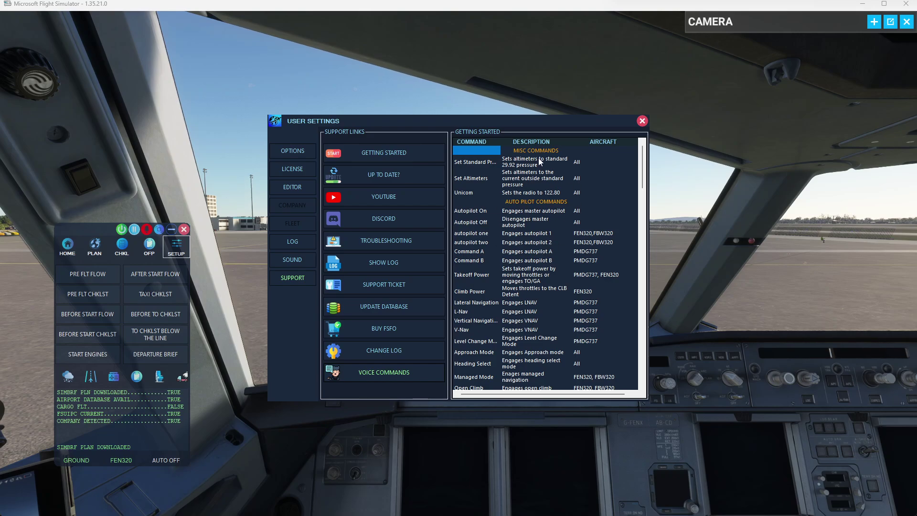
left_click(642, 121)
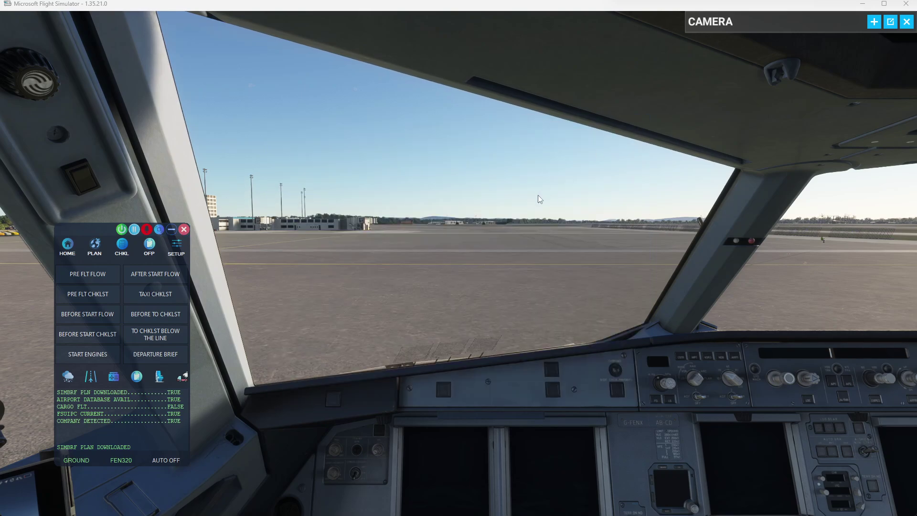